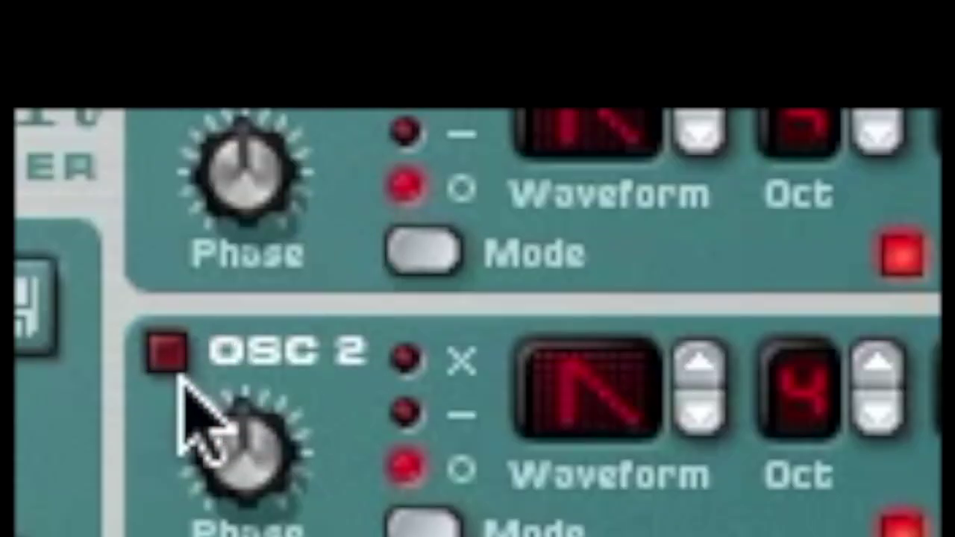
Turn on Oscillator 2 and open Filter 1's frequency fully to 127.
click(298, 184)
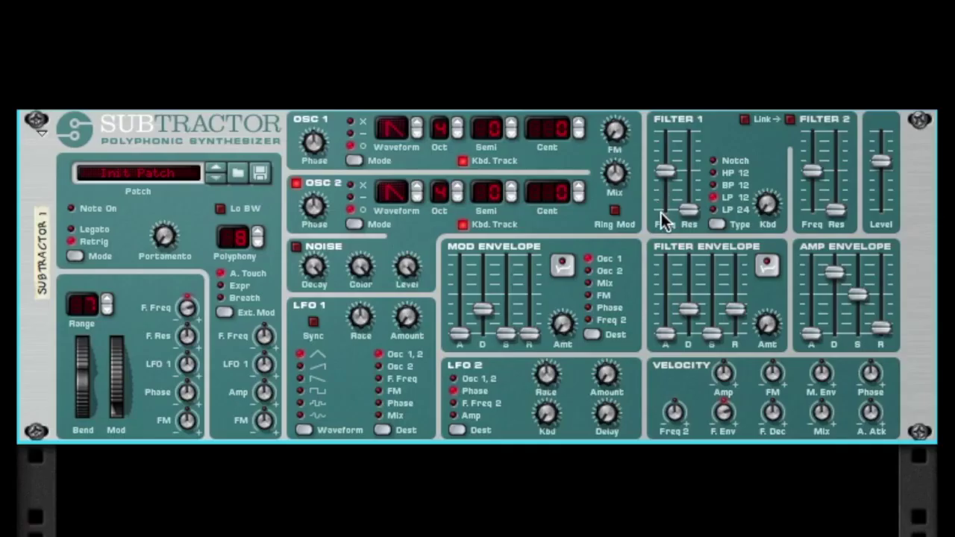
mouse_move(661, 213)
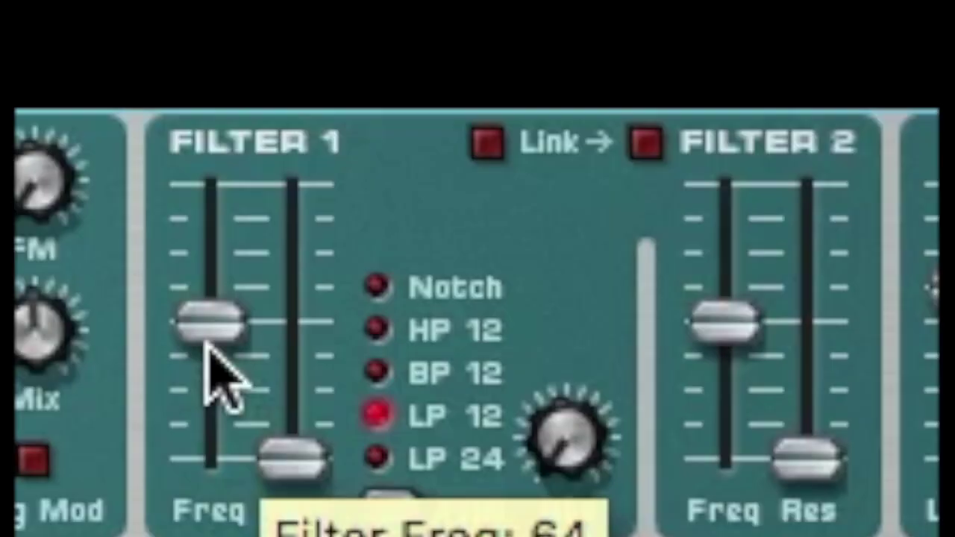
drag(209, 348, 200, 157)
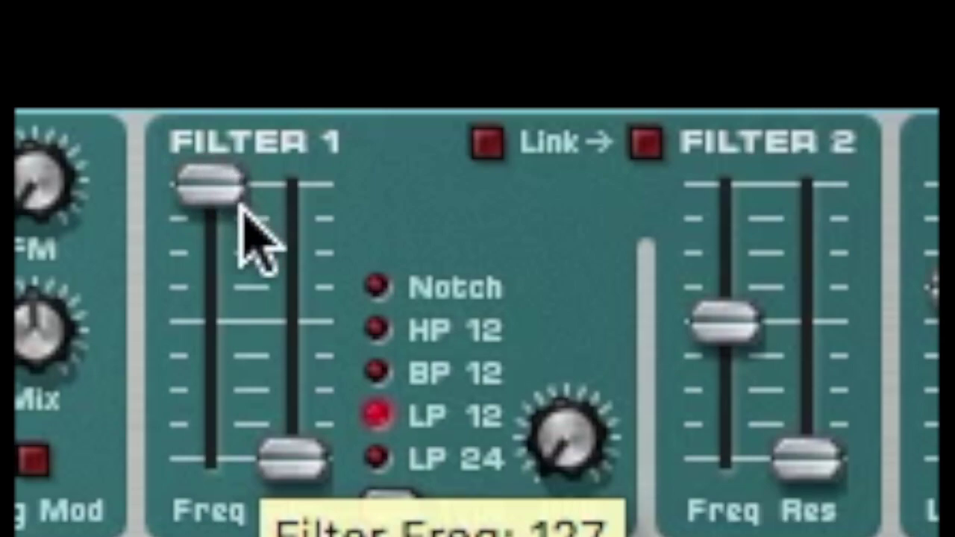
drag(241, 216, 248, 111)
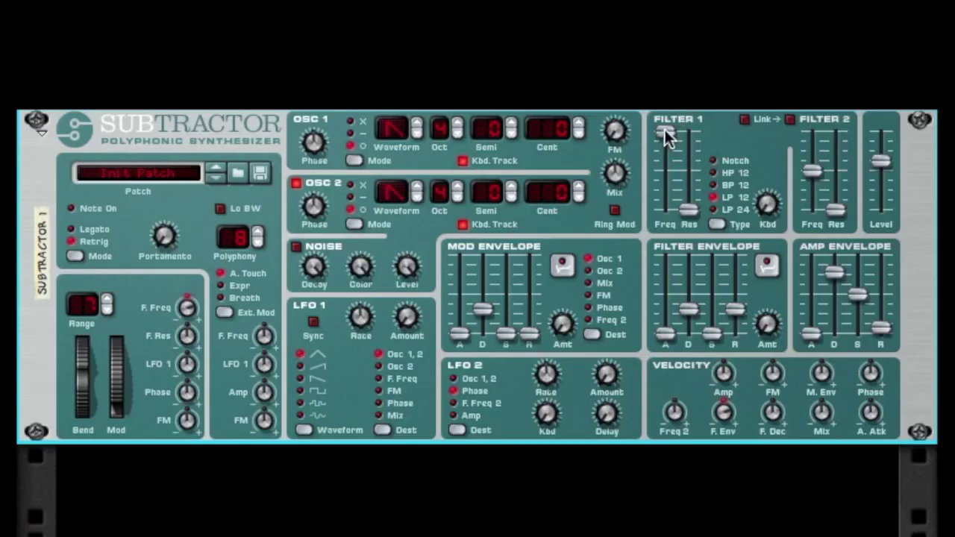
drag(667, 137, 665, 117)
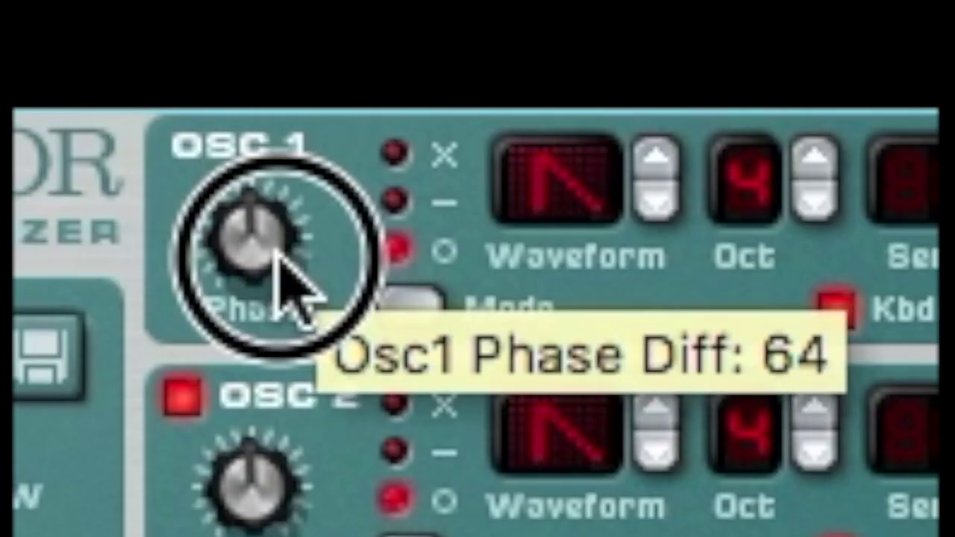
Try small phase offsets on both oscillators and the subtraction (–) phase mode on Oscillator 1, ending with both at centred phase and O mode.
drag(285, 276, 251, 383)
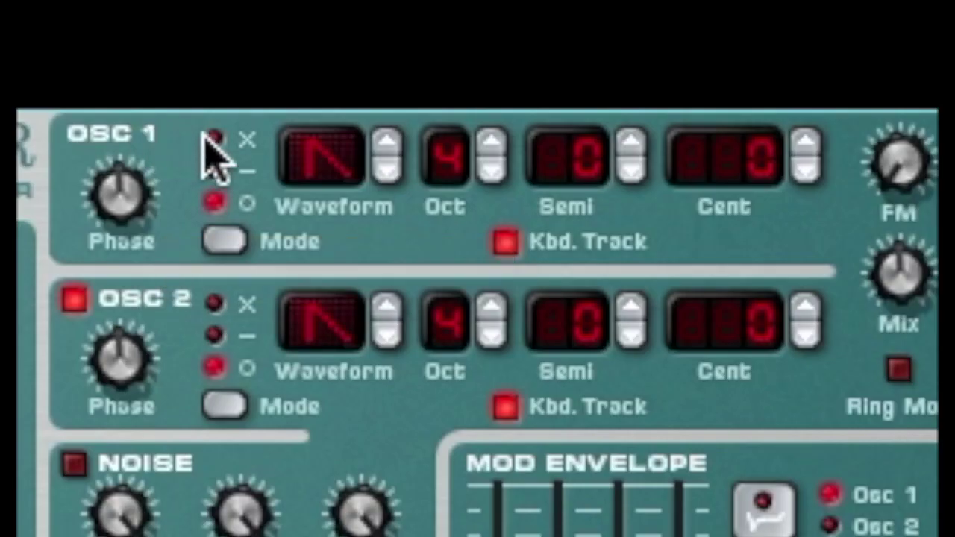
drag(125, 360, 145, 380)
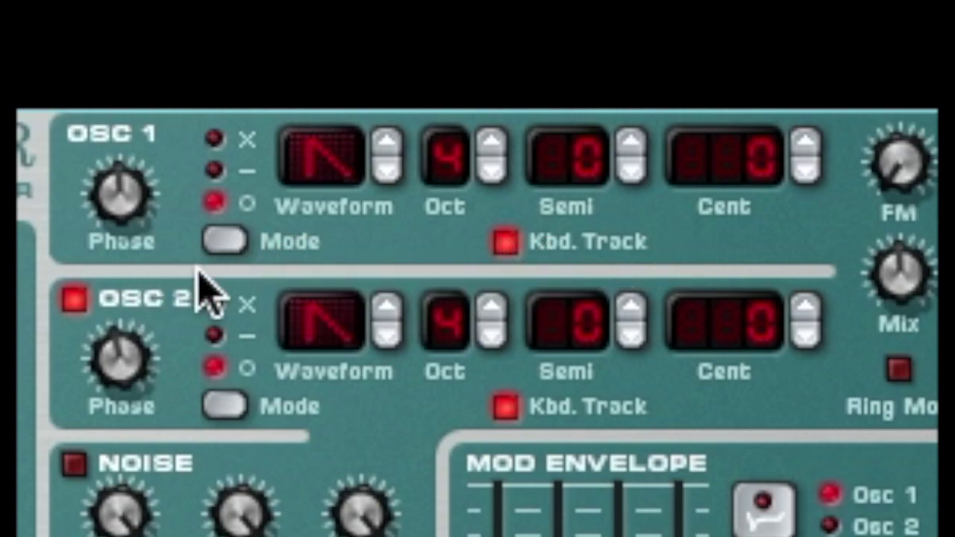
click(225, 246)
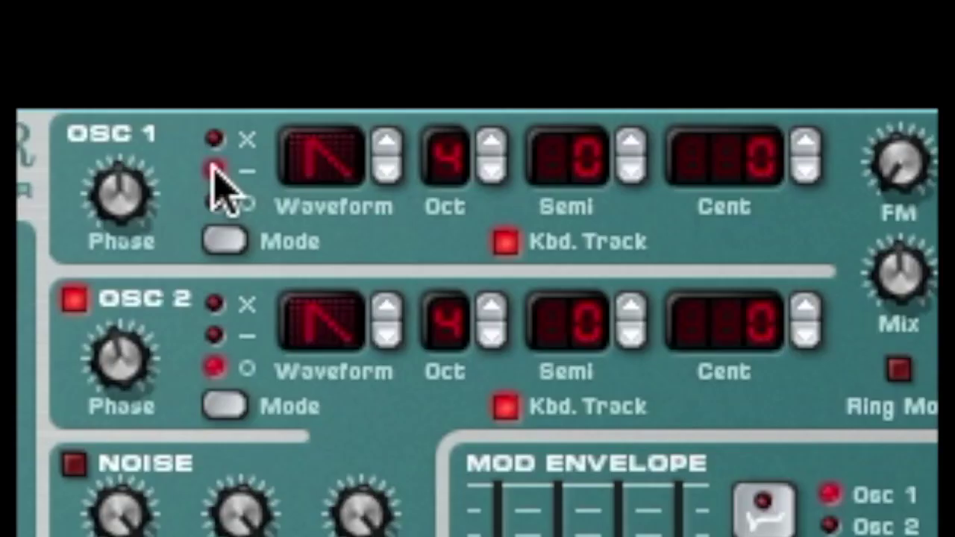
click(214, 169)
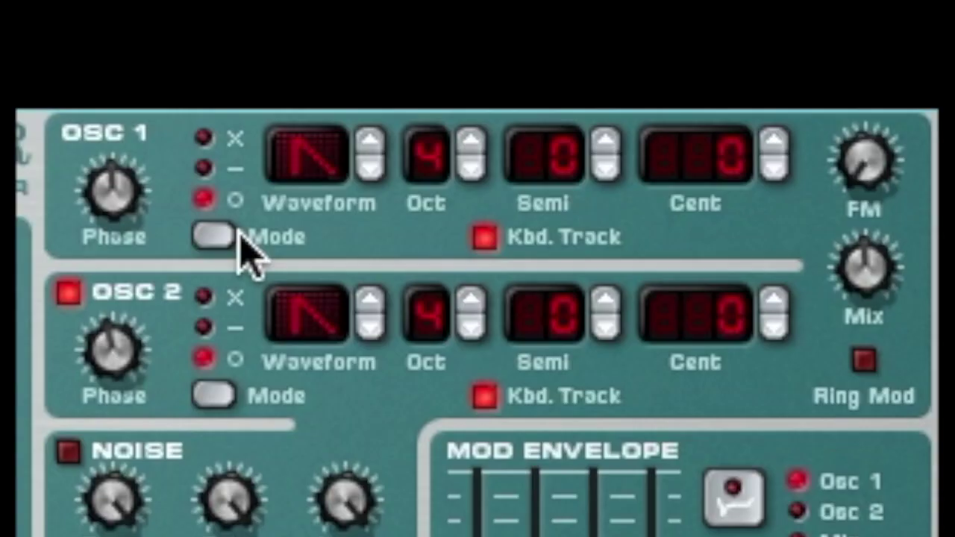
drag(118, 338, 119, 334)
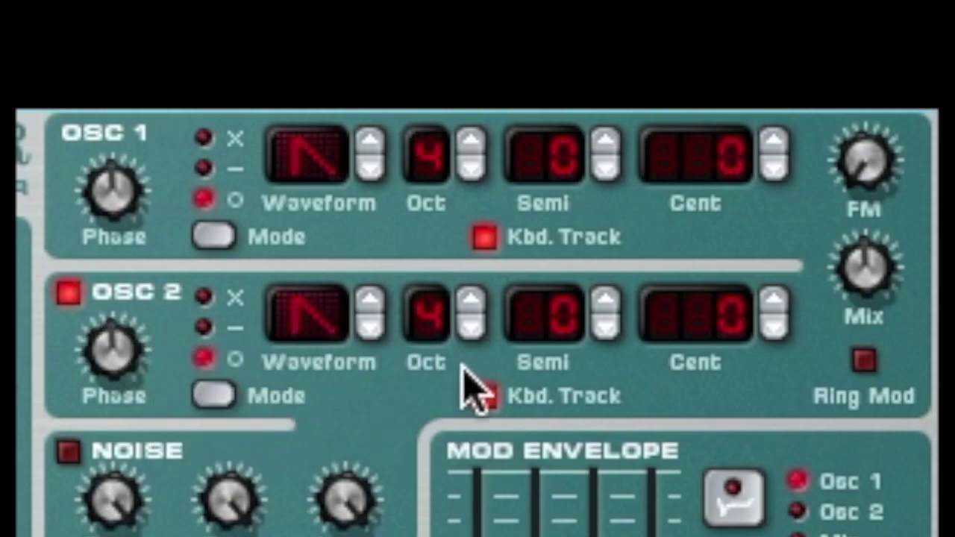
Cycle the phase modes of Oscillator 2 and Oscillator 1 through X and –, returning both to O.
click(229, 395)
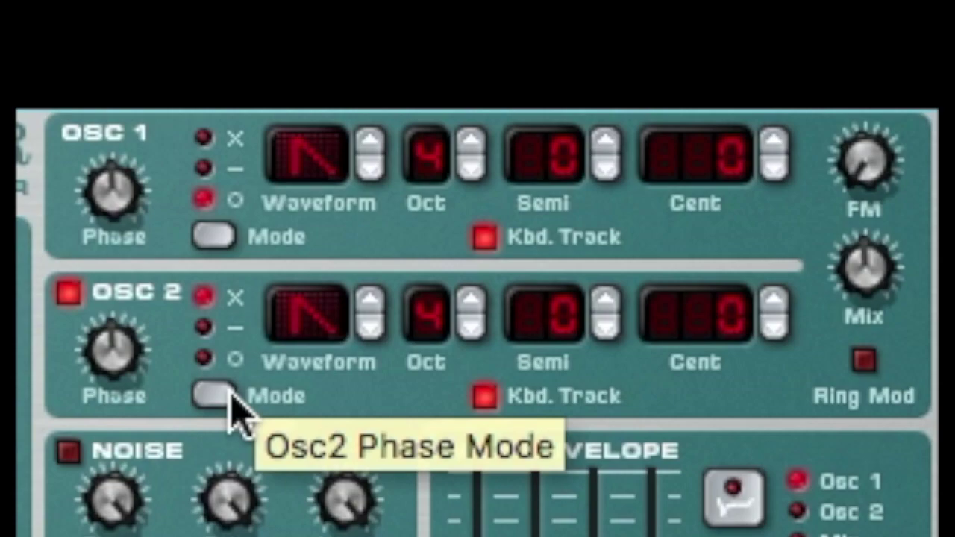
click(215, 396)
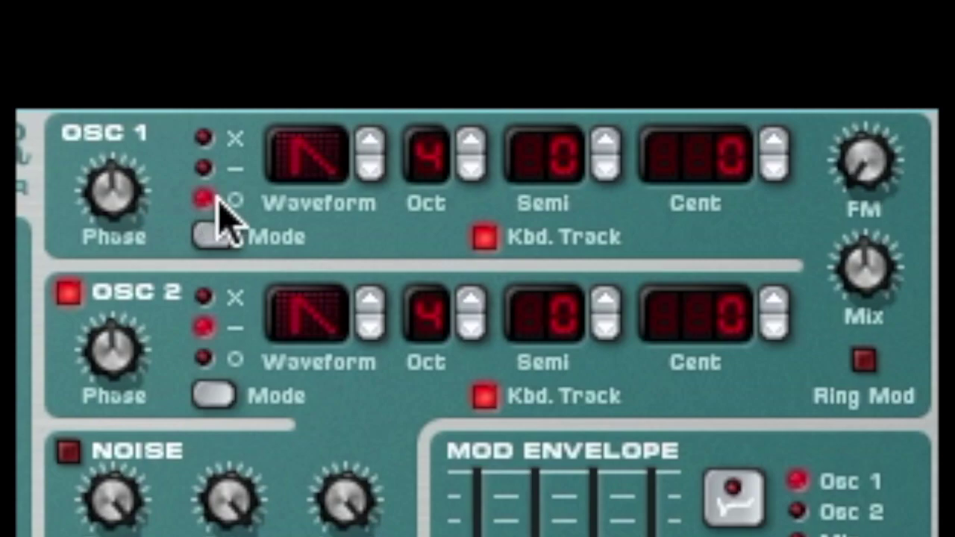
click(214, 237)
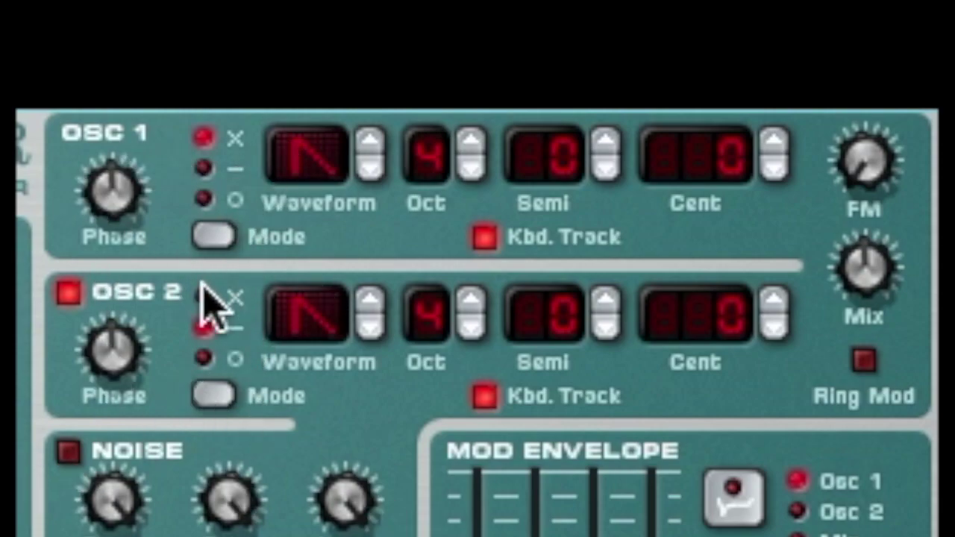
click(213, 397)
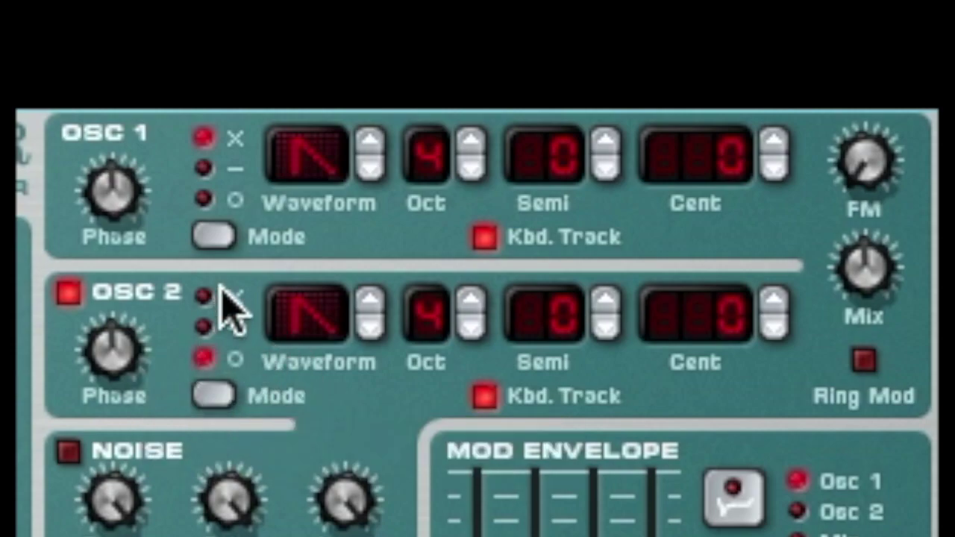
click(215, 245)
click(215, 244)
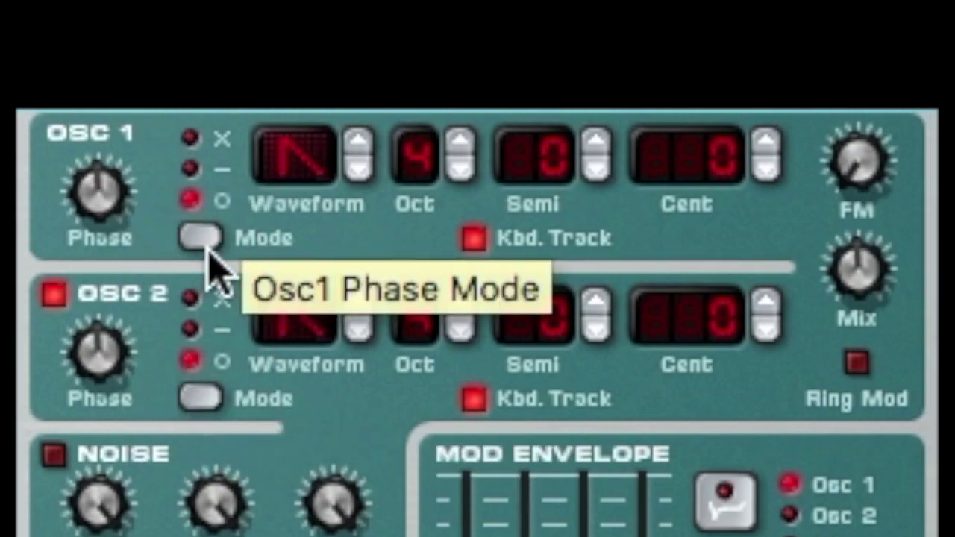
Set Oscillator 1's phase mode to X and sweep the phase offsets of both oscillators, returning them to centre.
click(208, 240)
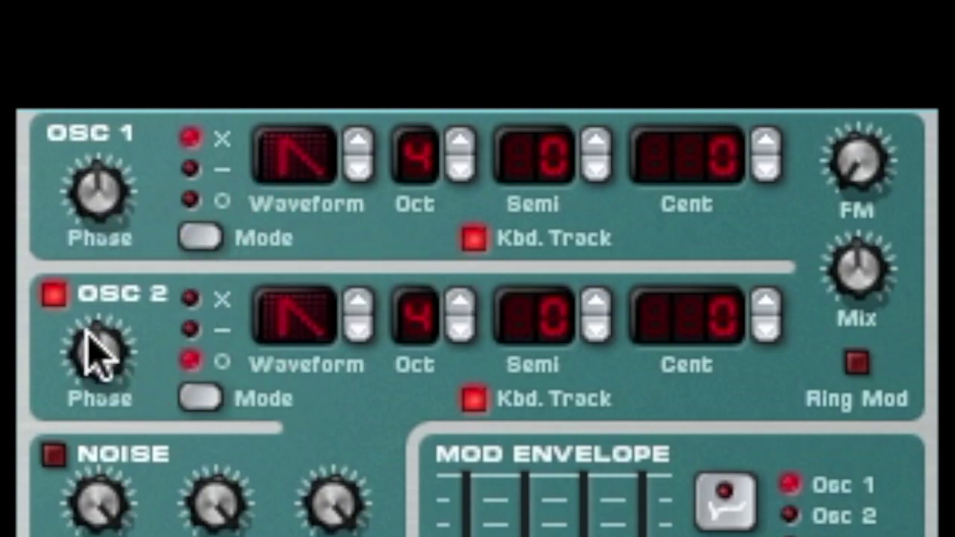
click(112, 366)
drag(98, 201, 151, 149)
drag(118, 349, 128, 439)
drag(84, 213, 118, 305)
drag(116, 351, 132, 281)
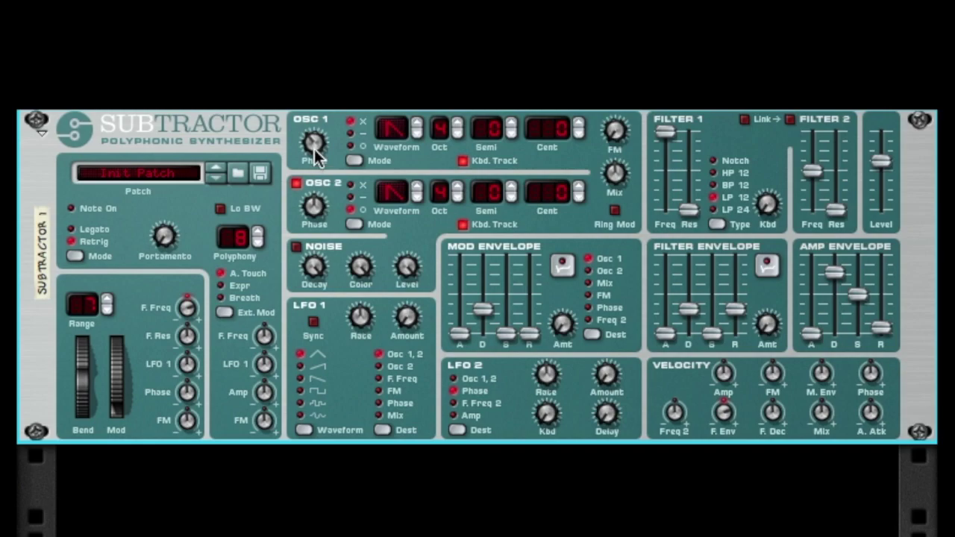
mouse_move(316, 155)
mouse_down()
mouse_move(317, 173)
mouse_move(316, 156)
mouse_up()
Set Oscillator 1 to X and Oscillator 2 to – phase mode, and move both phase offsets away from centre.
click(354, 160)
click(355, 224)
click(355, 223)
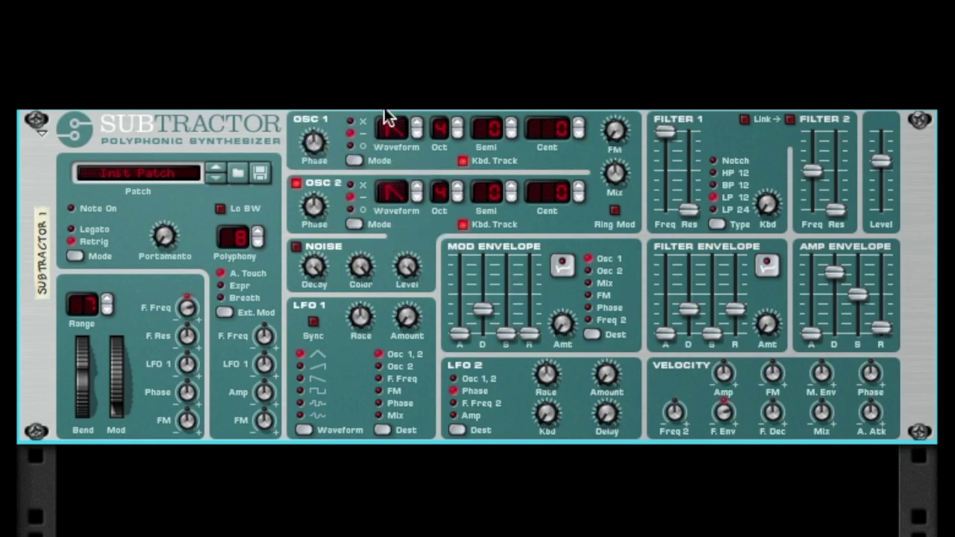
click(349, 157)
click(349, 158)
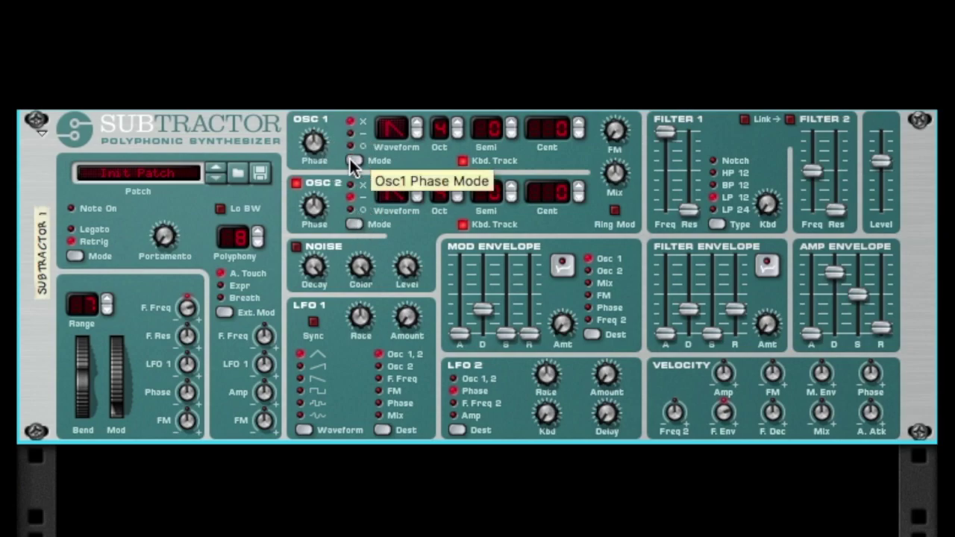
drag(307, 157, 311, 162)
drag(314, 206, 315, 173)
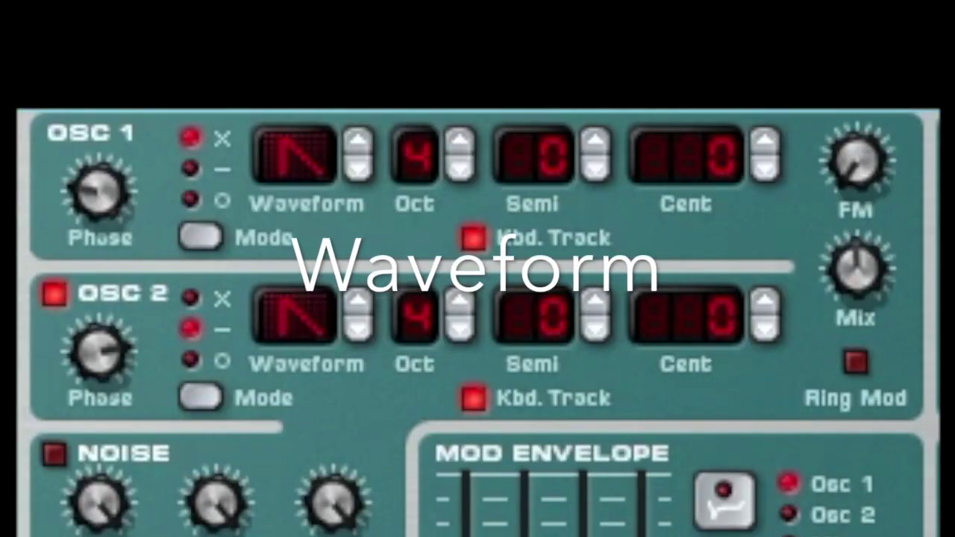
Step through Oscillator 2's waveforms from square up to number 32.
click(357, 294)
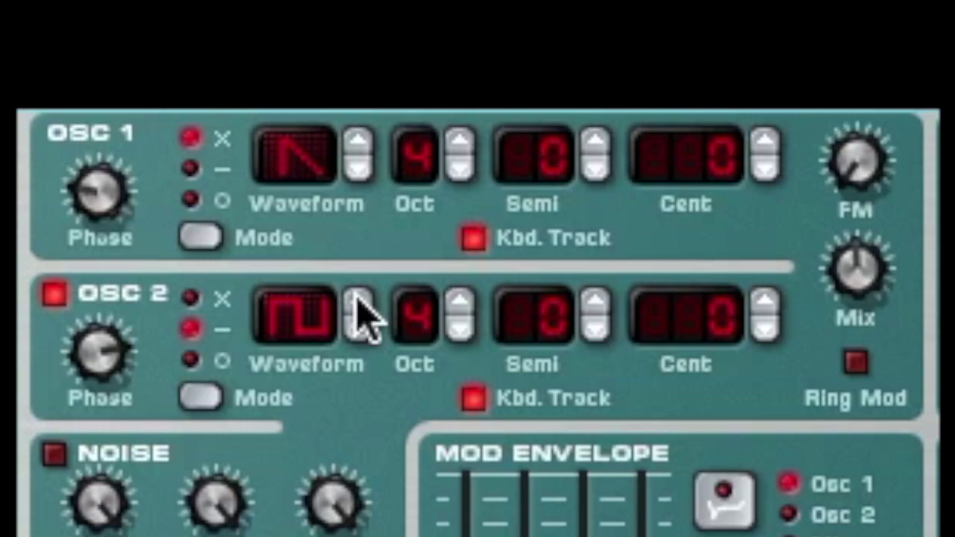
click(357, 295)
click(357, 296)
click(356, 296)
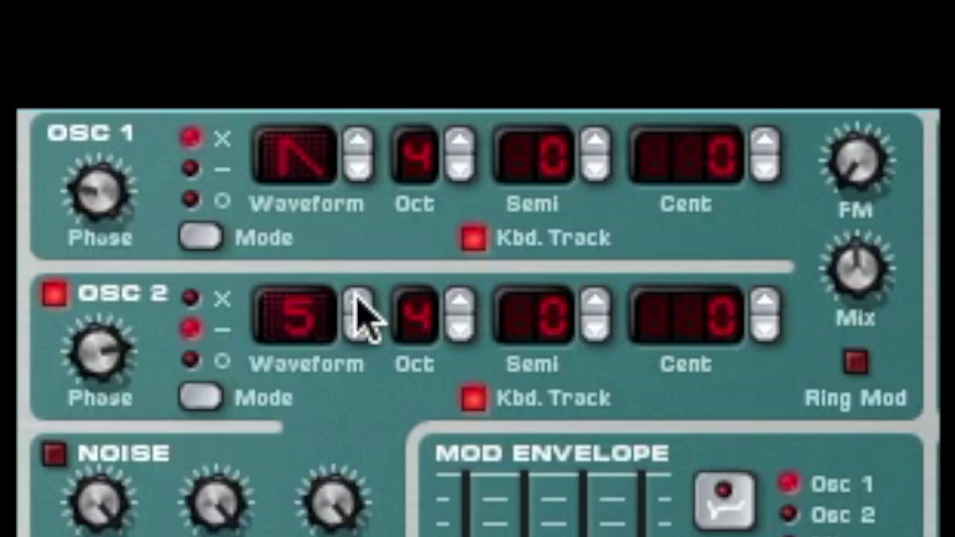
click(357, 297)
click(357, 297)
click(357, 297)
click(357, 297)
click(357, 298)
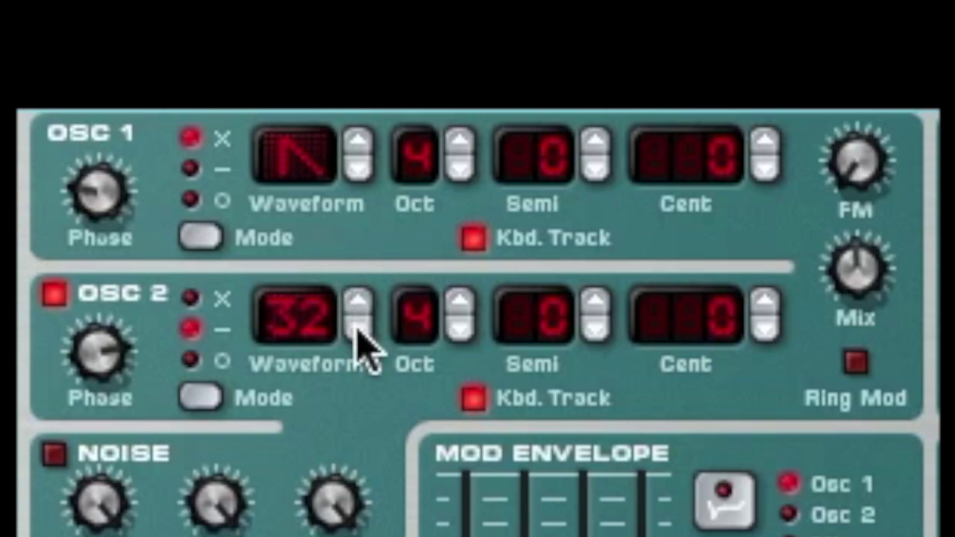
Return Oscillator 2's waveform to sawtooth.
click(356, 327)
click(356, 327)
click(356, 327)
click(355, 327)
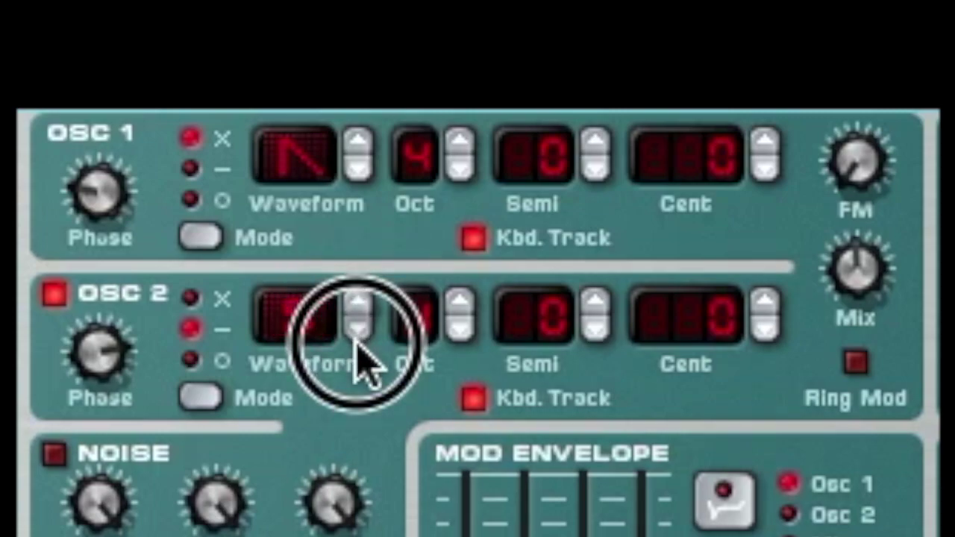
click(356, 327)
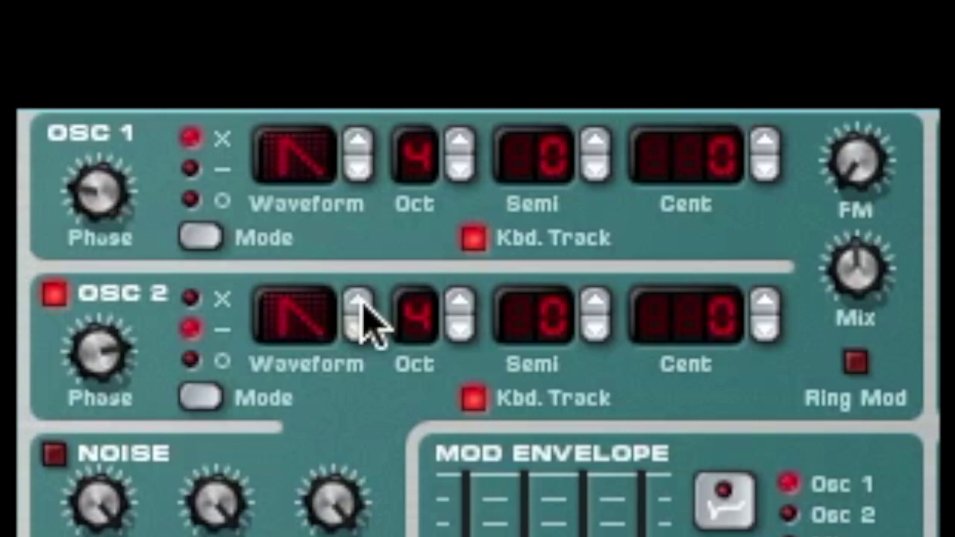
Set Oscillator 2's waveform to 23.
click(360, 303)
click(360, 302)
click(360, 303)
click(360, 302)
click(360, 302)
click(360, 302)
click(359, 303)
click(359, 302)
click(359, 303)
click(360, 303)
click(360, 303)
click(360, 302)
Set Oscillator 1's waveform to 29.
click(363, 136)
click(362, 135)
click(362, 136)
click(363, 136)
click(363, 136)
click(363, 136)
click(362, 136)
click(363, 135)
click(363, 136)
click(362, 136)
click(362, 136)
click(362, 136)
click(363, 136)
click(363, 136)
click(364, 134)
click(364, 135)
click(364, 134)
click(364, 134)
click(364, 134)
click(364, 134)
click(364, 134)
click(364, 135)
Set Oscillator 1's phase mode to – and Oscillator 2's to O, and centre both phase offsets.
click(191, 170)
click(189, 363)
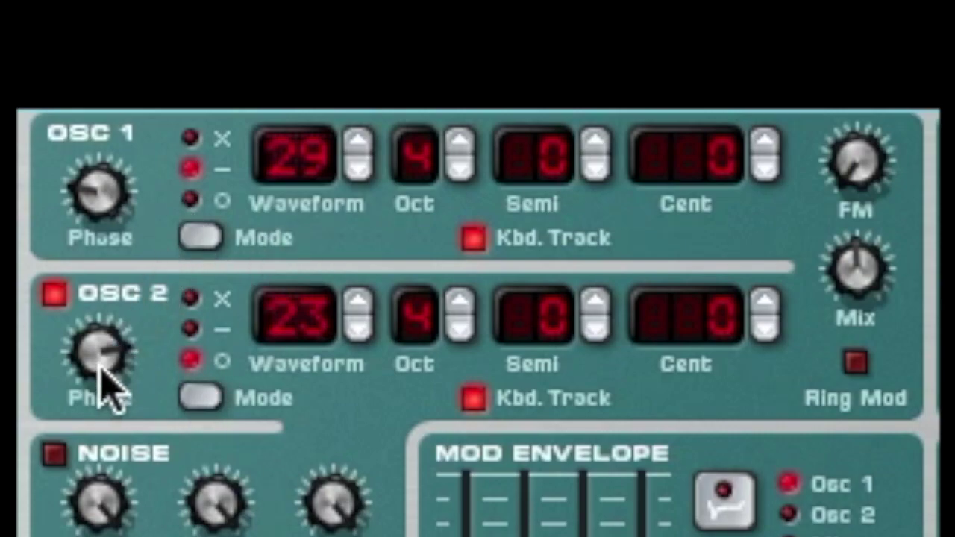
click(101, 196)
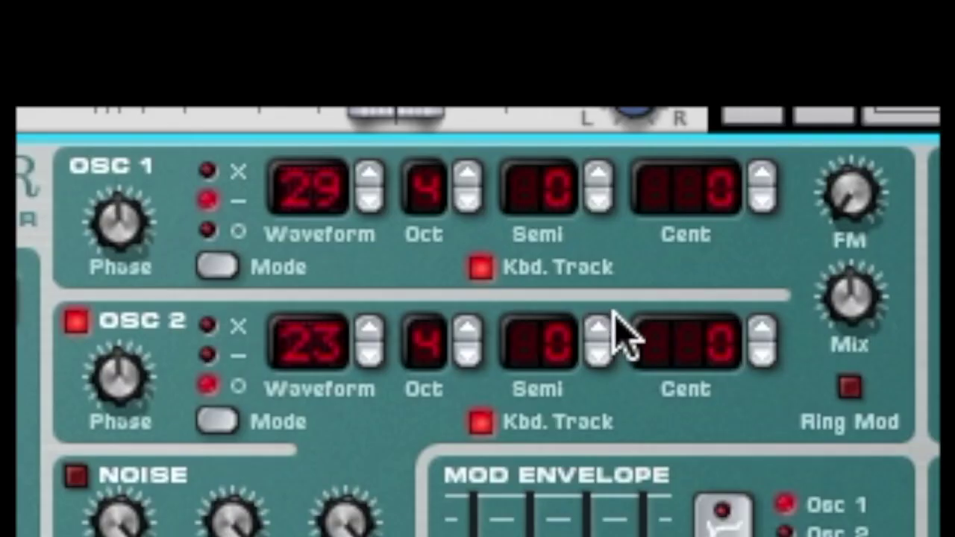
Raise Oscillator 2's tuning to 7 semitones.
click(600, 329)
click(599, 328)
click(599, 328)
click(599, 328)
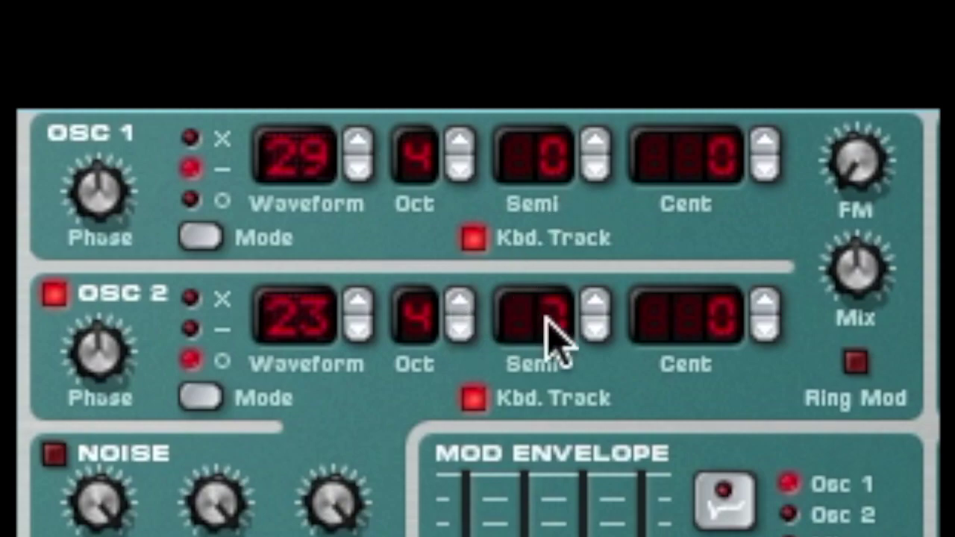
Lower Oscillator 2's tuning to 4 semitones, and raise it to 5 for comparison.
click(596, 331)
click(596, 331)
click(603, 293)
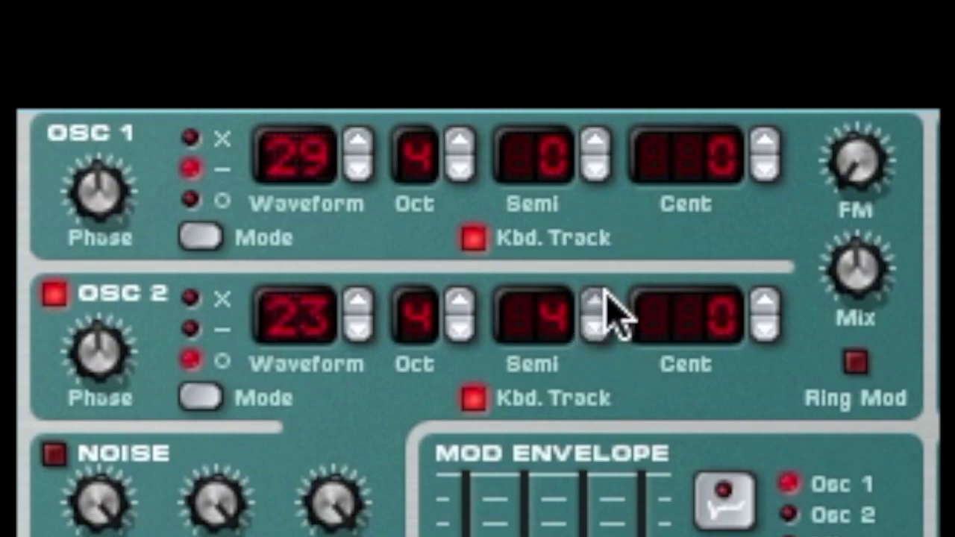
click(604, 298)
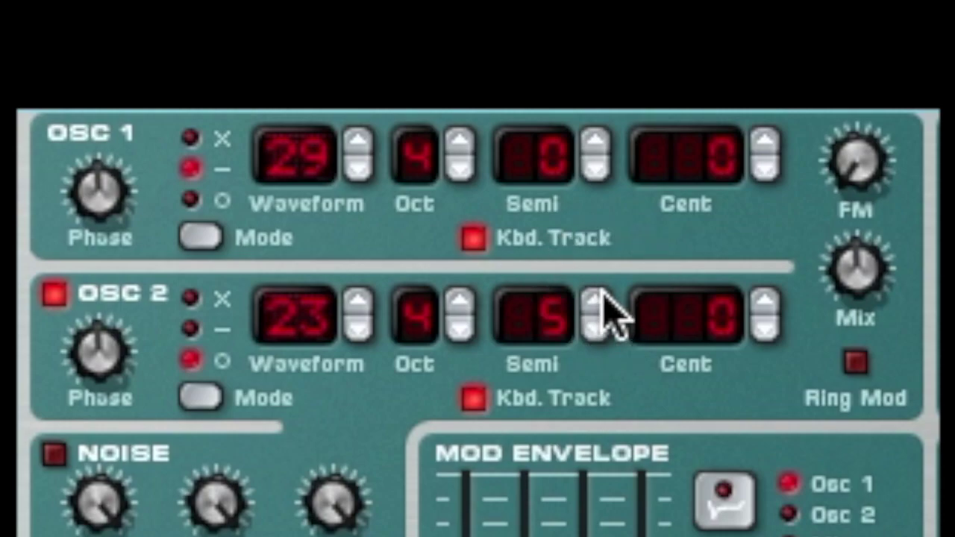
Reset Oscillator 2's semitone tuning to 0.
click(600, 322)
click(601, 327)
click(601, 328)
click(602, 328)
click(602, 329)
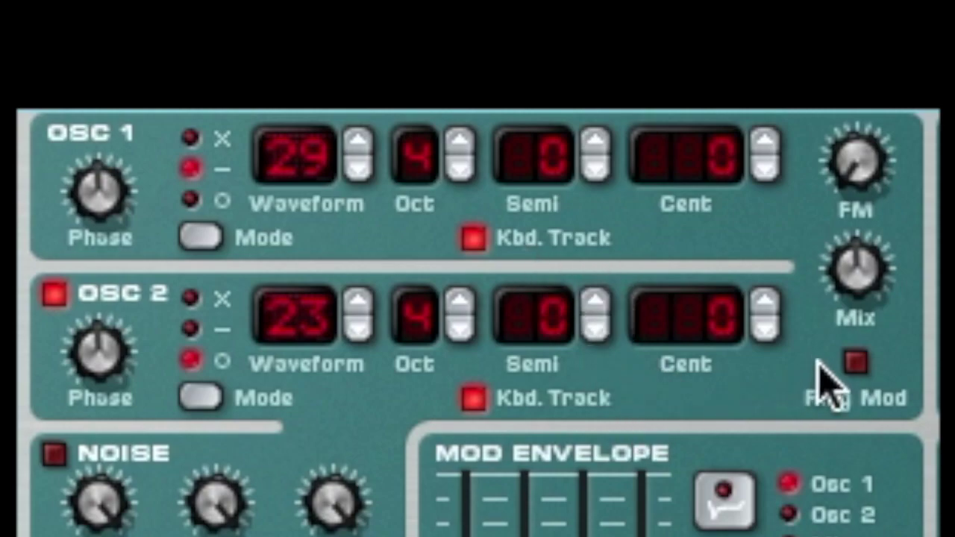
Detune Oscillator 2 to -3 cents and Oscillator 1 to 3 cents.
click(765, 328)
click(765, 329)
click(765, 328)
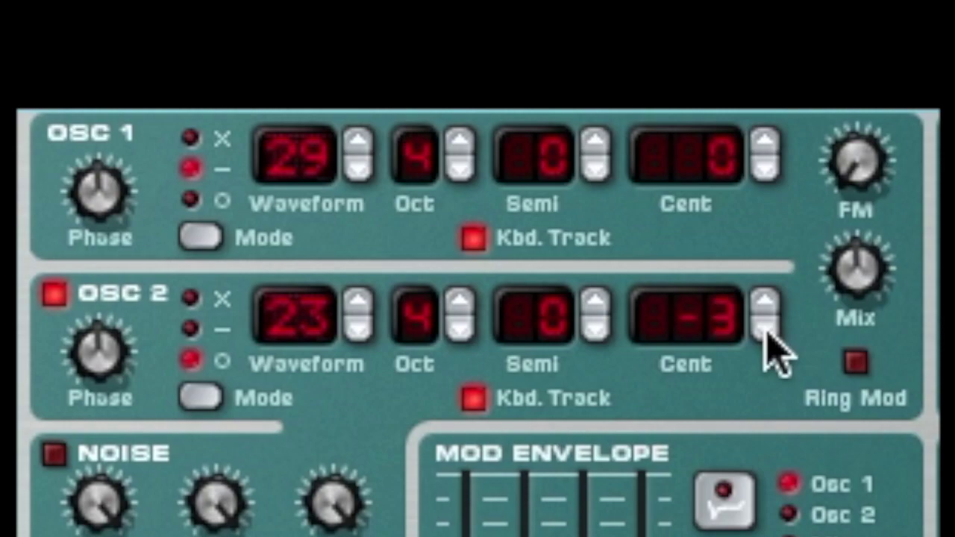
click(764, 136)
click(764, 136)
click(764, 136)
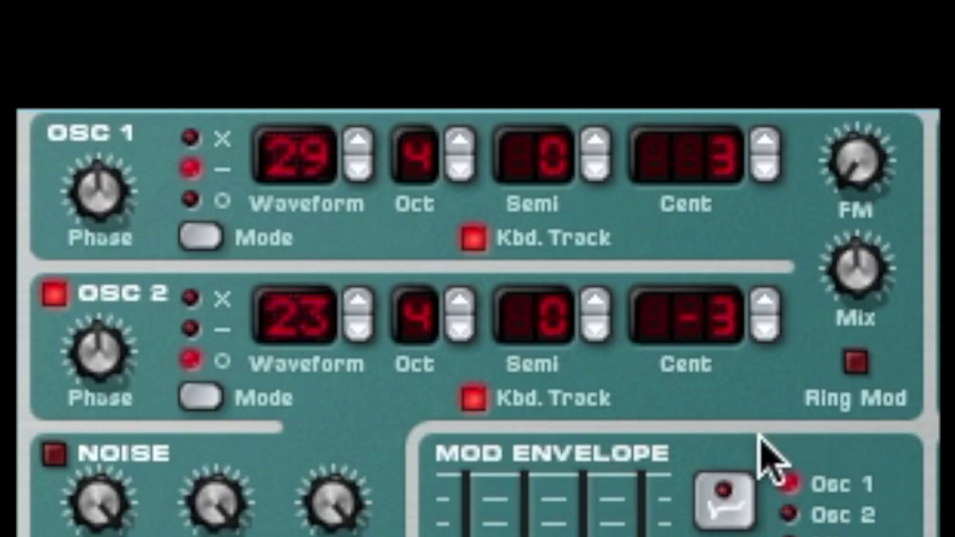
Widen the detuning to -21 cents on Oscillator 2 and 17 cents on Oscillator 1.
click(763, 333)
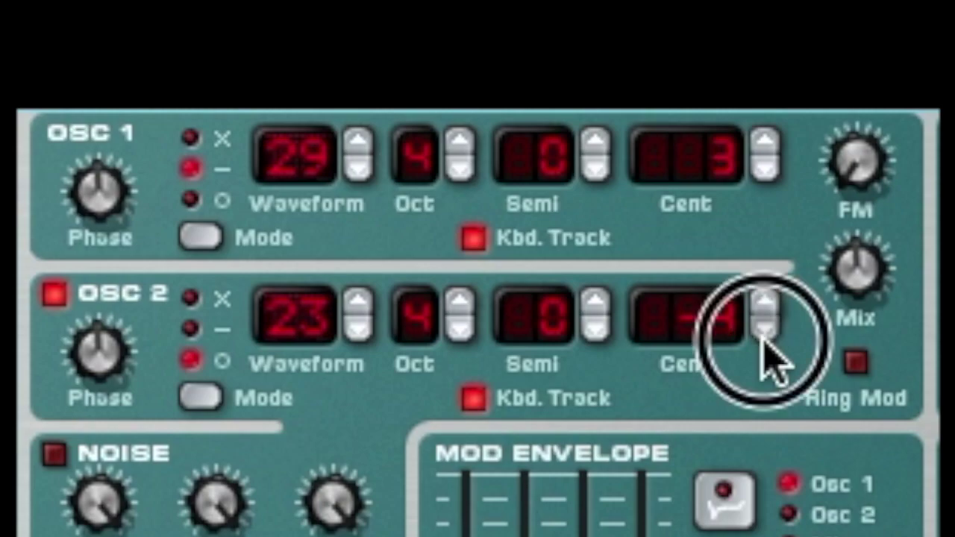
click(763, 149)
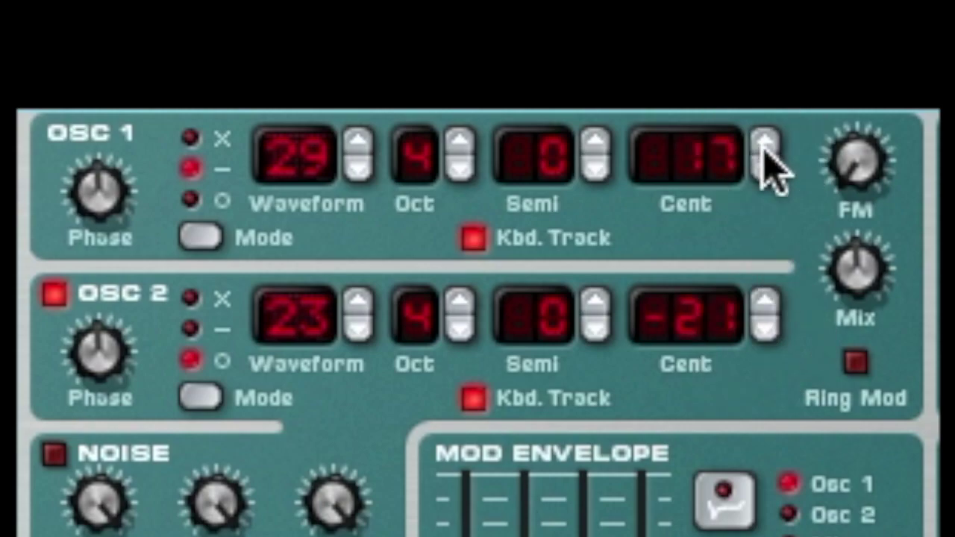
Reduce the detuning to 4 cents on Oscillator 1 and -4 cents on Oscillator 2.
click(765, 302)
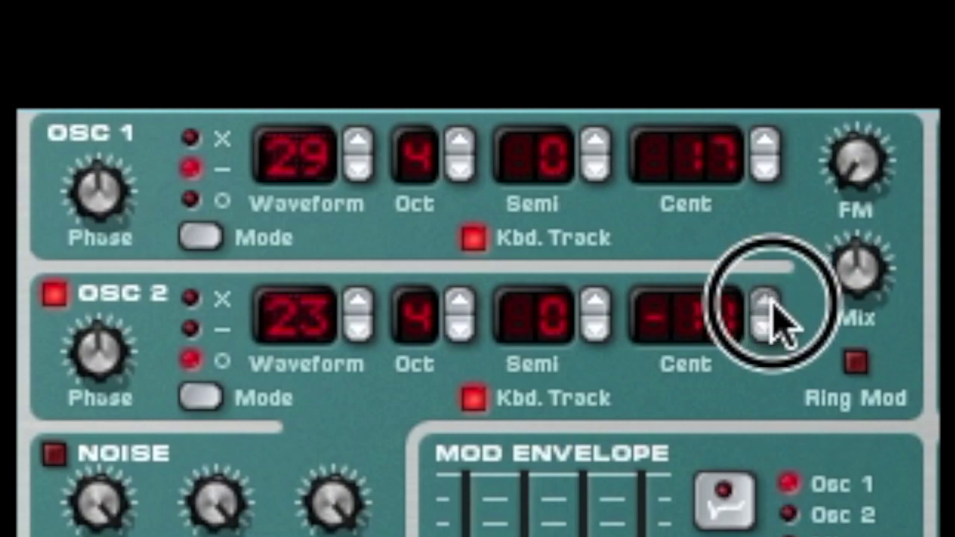
click(765, 169)
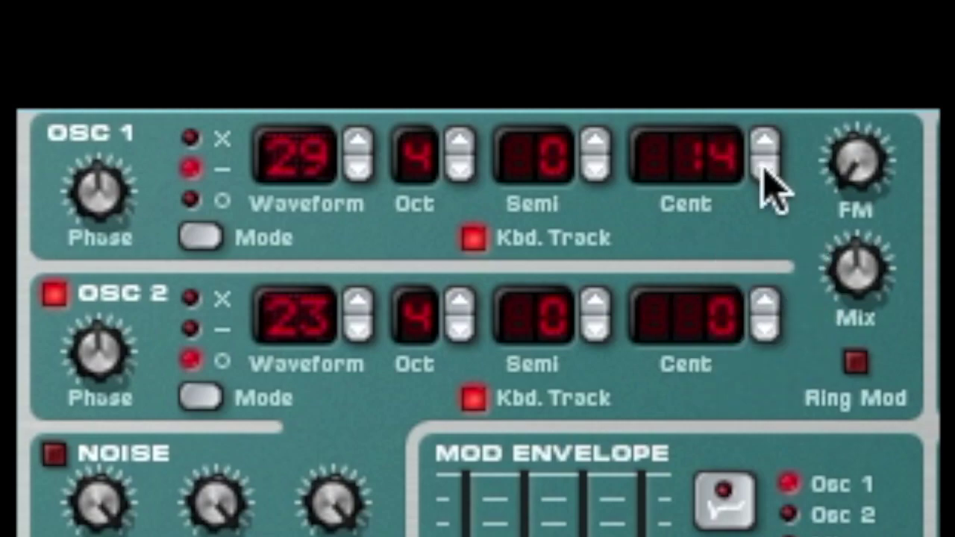
click(762, 169)
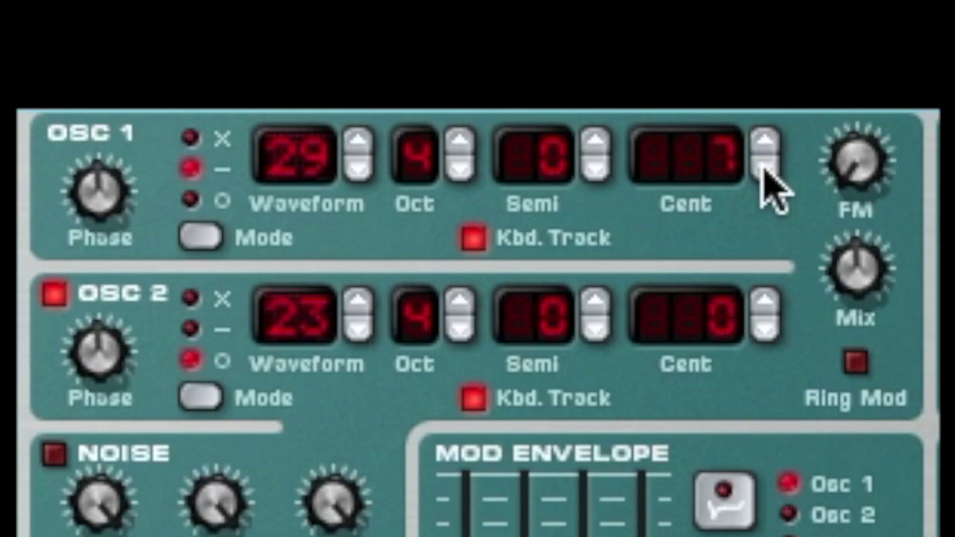
click(764, 168)
click(764, 168)
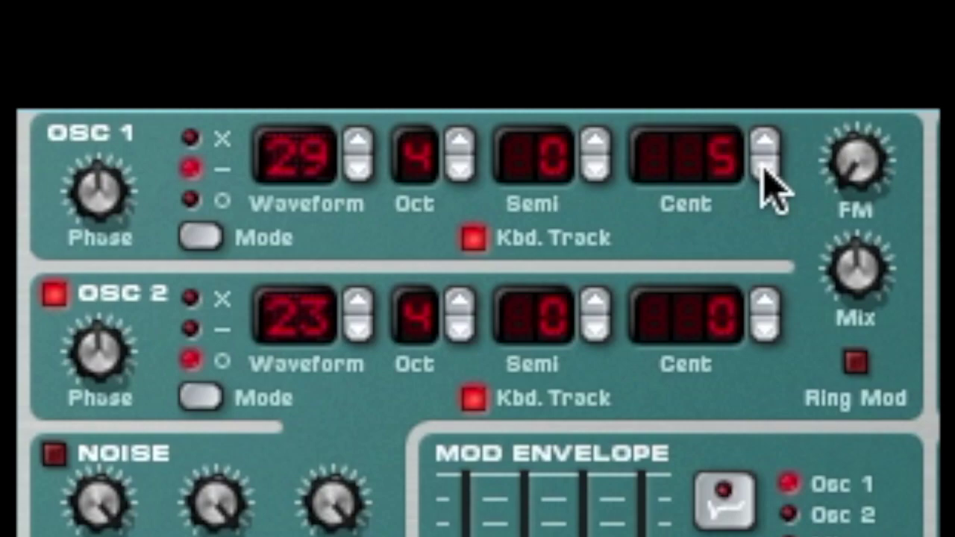
click(765, 168)
click(768, 334)
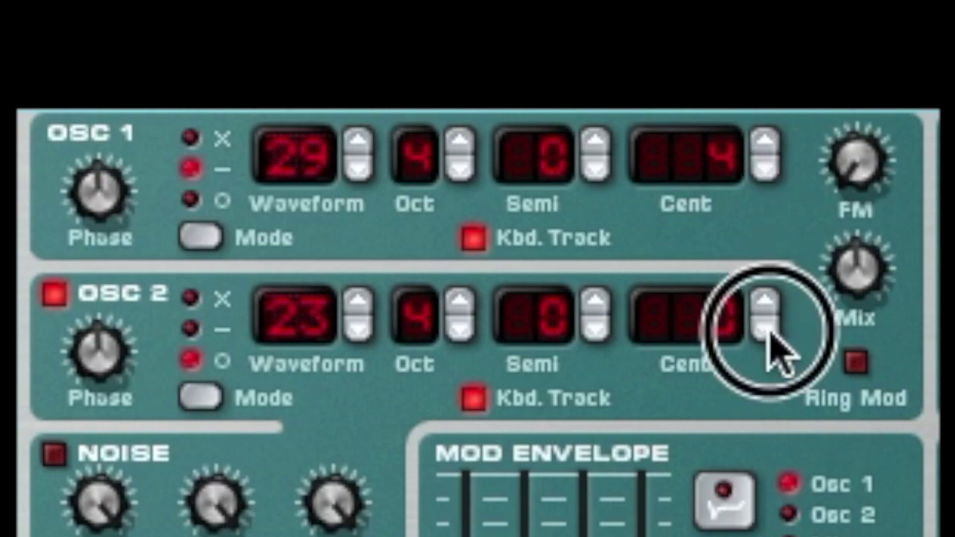
click(769, 298)
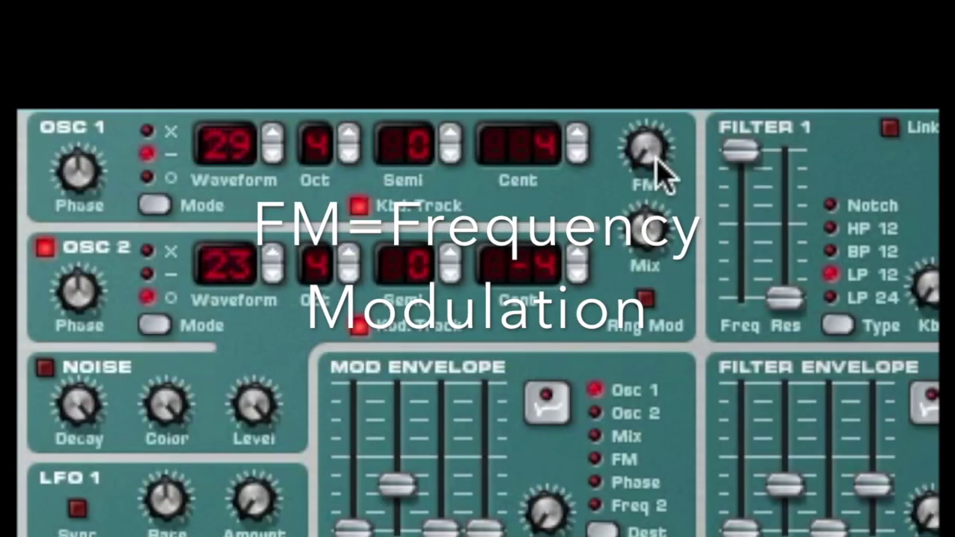
Raise the FM amount from 0 to 14, on to about the midpoint, and up to the maximum of 127.
mouse_move(656, 159)
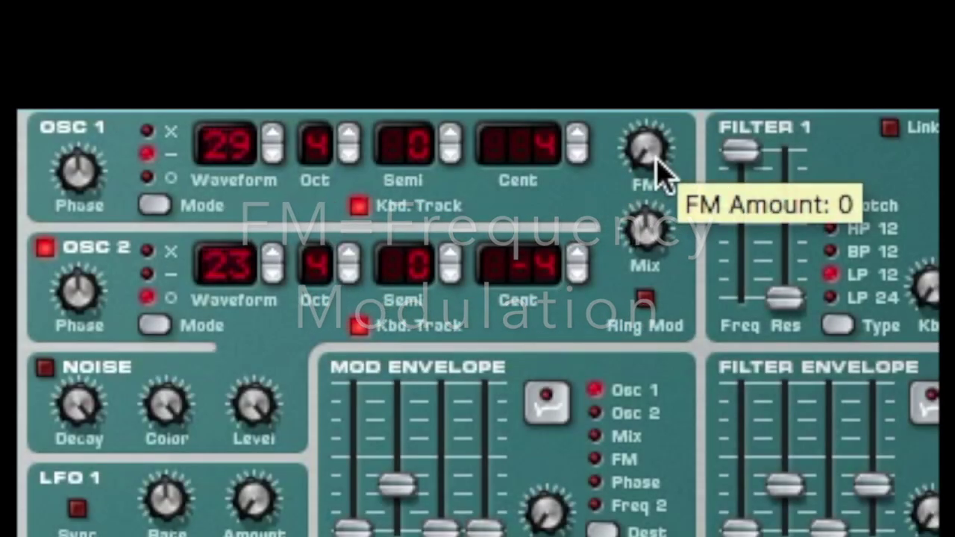
mouse_move(669, 186)
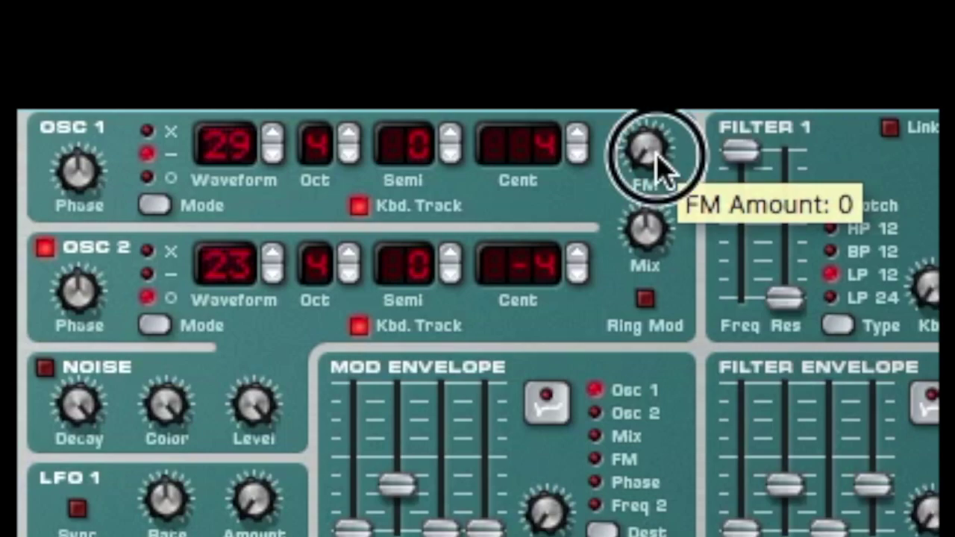
drag(654, 167, 640, 234)
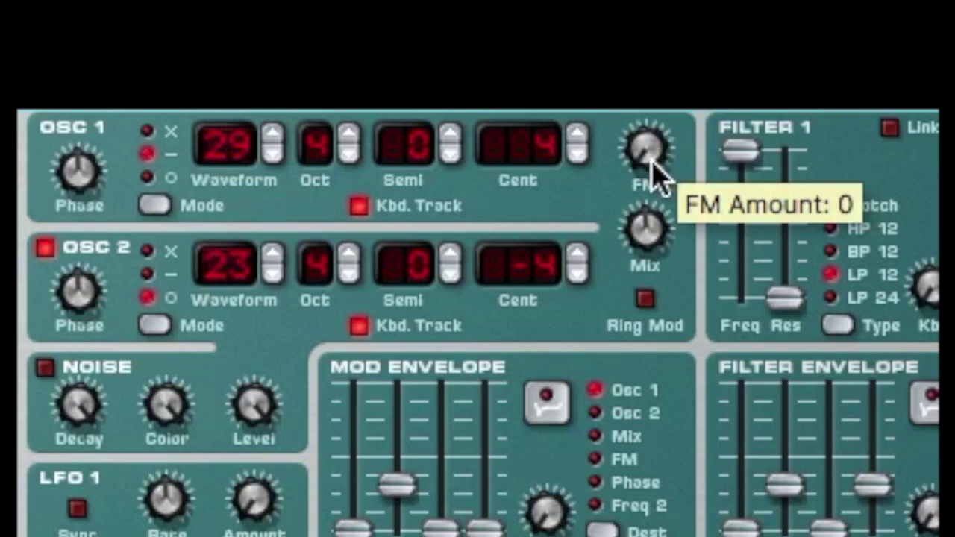
drag(647, 161, 669, 114)
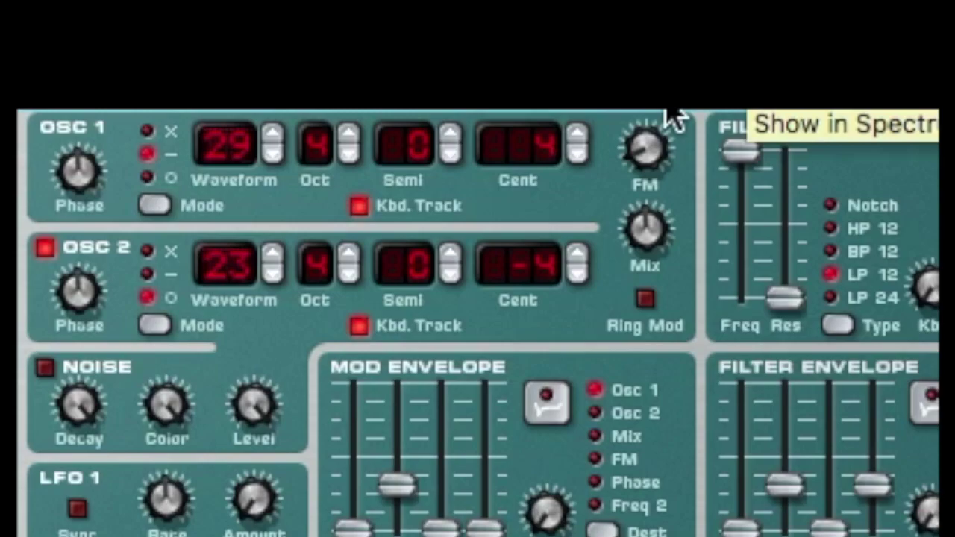
mouse_move(666, 156)
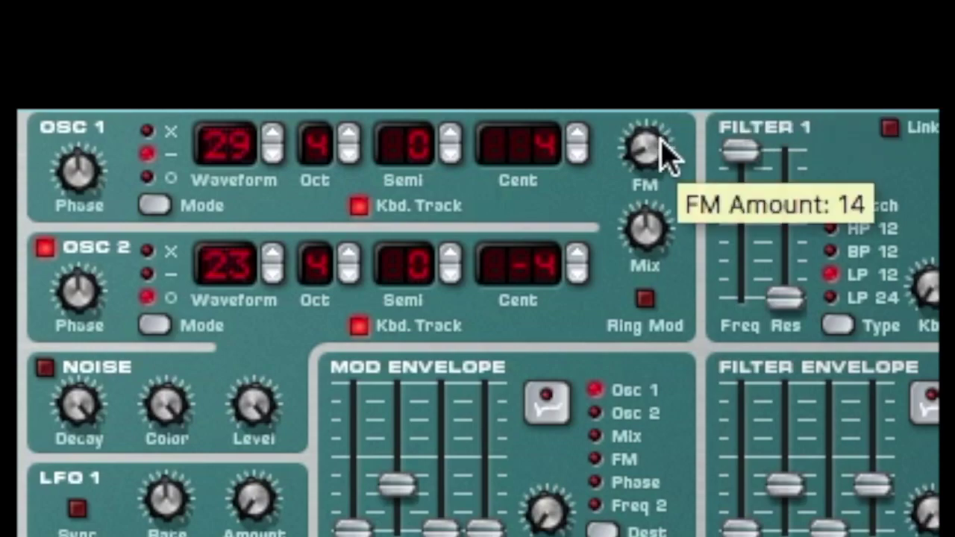
drag(659, 146, 670, 108)
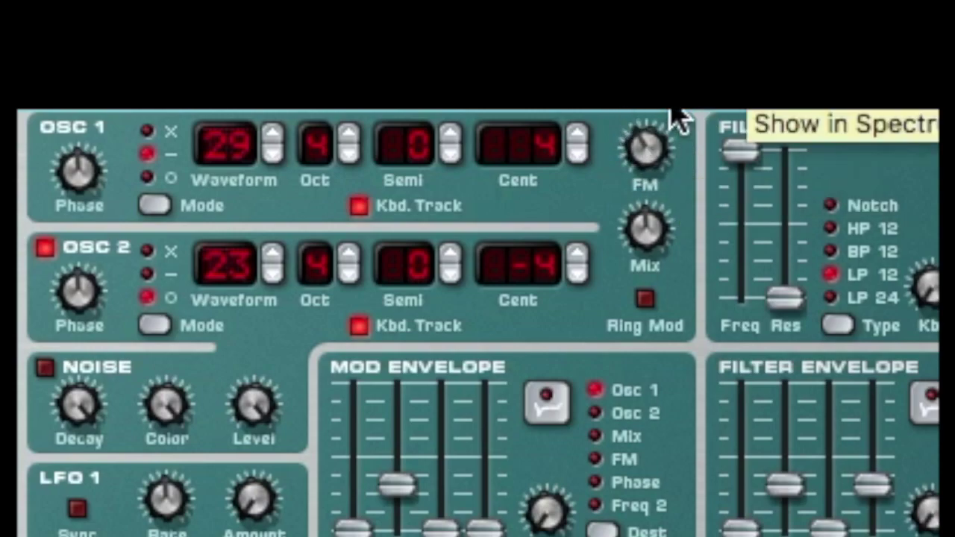
drag(661, 166, 673, 75)
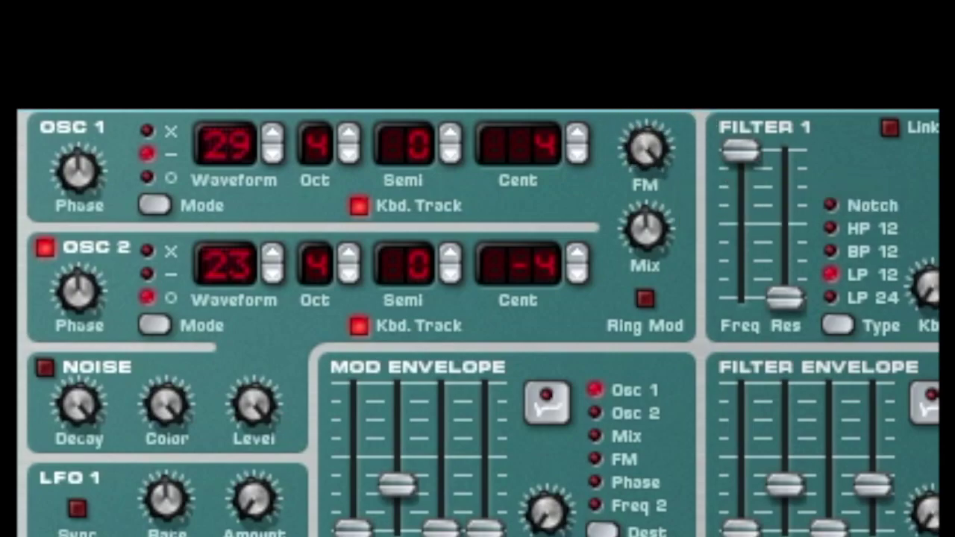
mouse_move(662, 154)
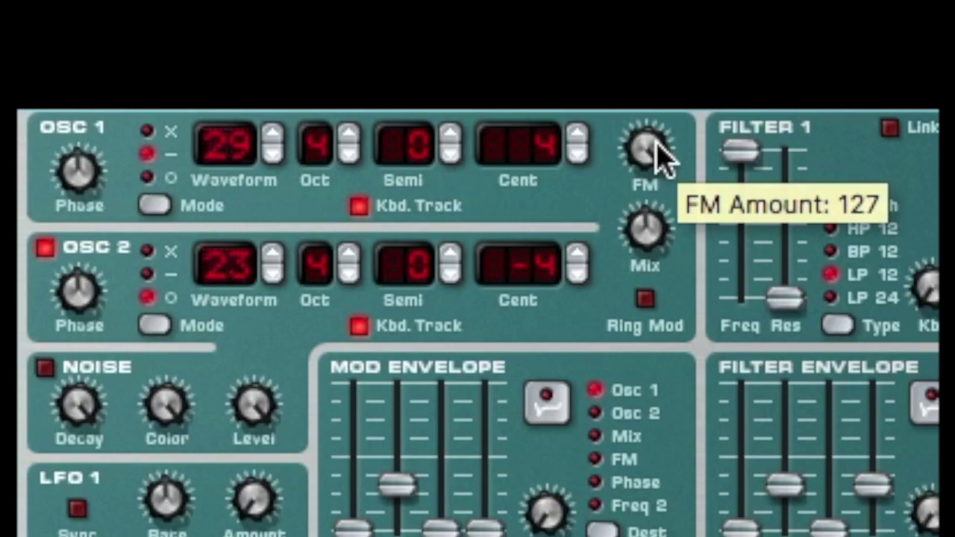
Bring the FM amount down to a low setting just above zero.
drag(656, 144, 669, 305)
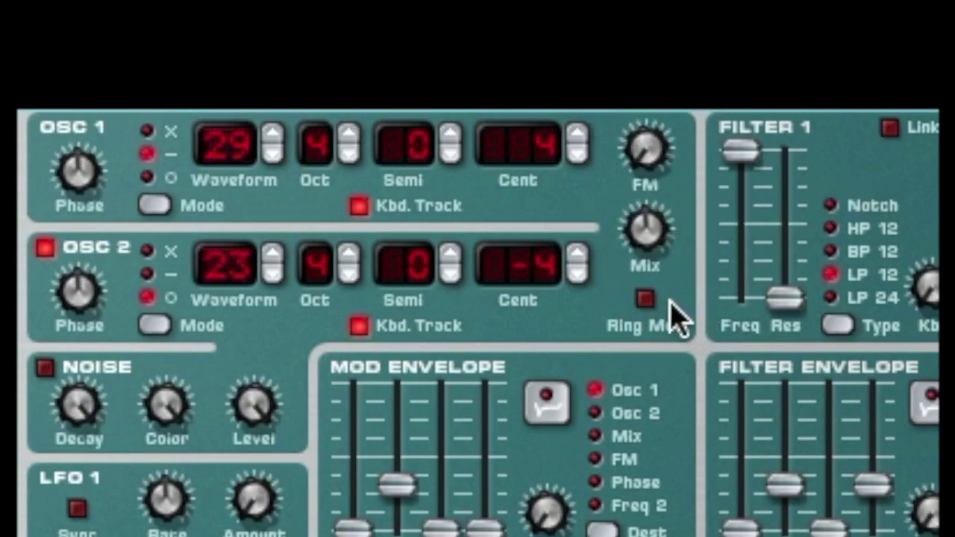
drag(638, 143, 637, 140)
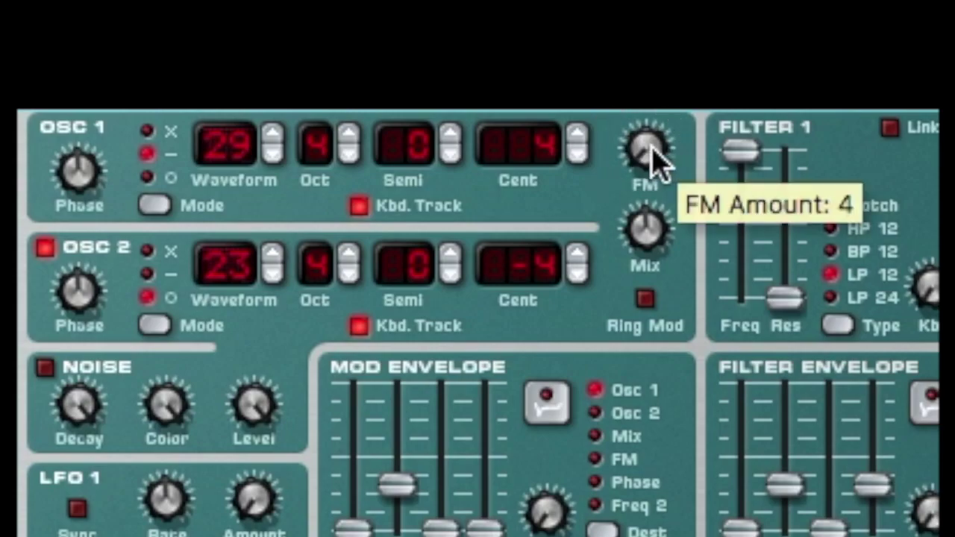
drag(652, 141, 655, 132)
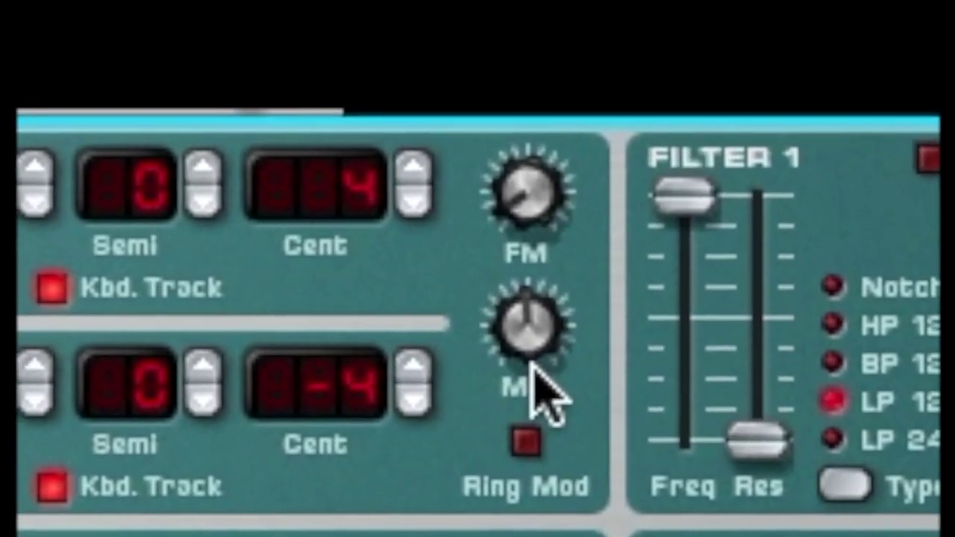
Sweep the oscillator mix fully to Oscillator 2 and partway back, and reset it to the centre.
mouse_move(533, 363)
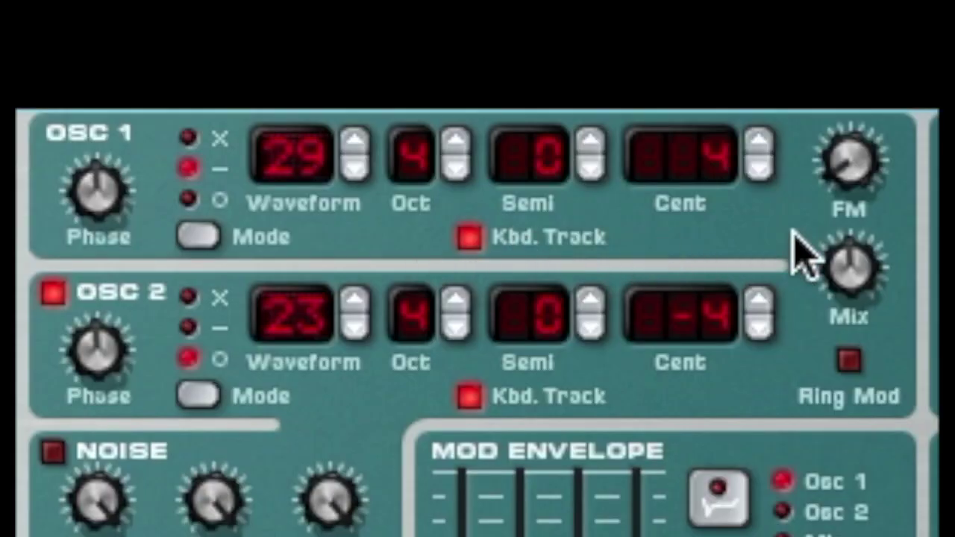
drag(854, 265, 848, 160)
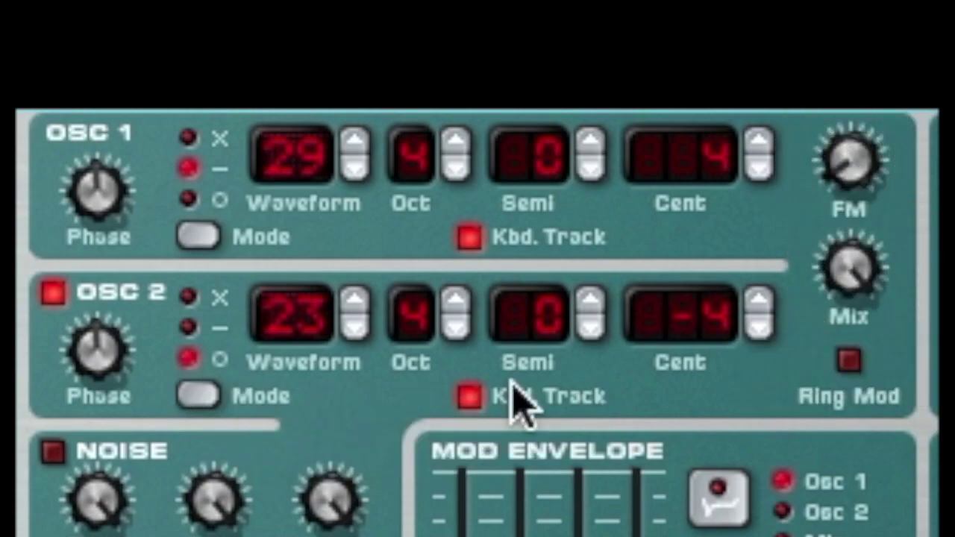
drag(877, 268, 879, 353)
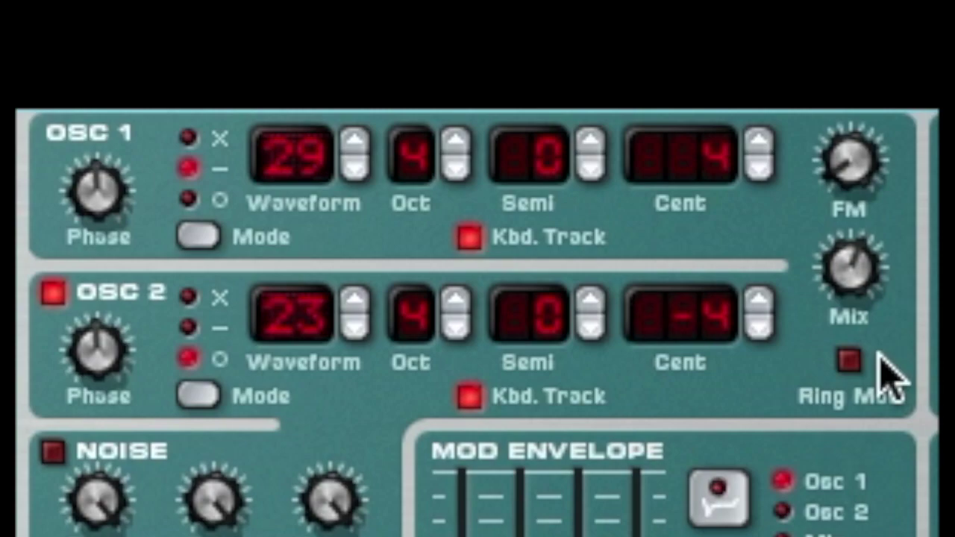
mouse_move(844, 253)
mouse_down()
mouse_move(838, 273)
mouse_move(847, 250)
mouse_move(848, 272)
mouse_move(849, 263)
mouse_up()
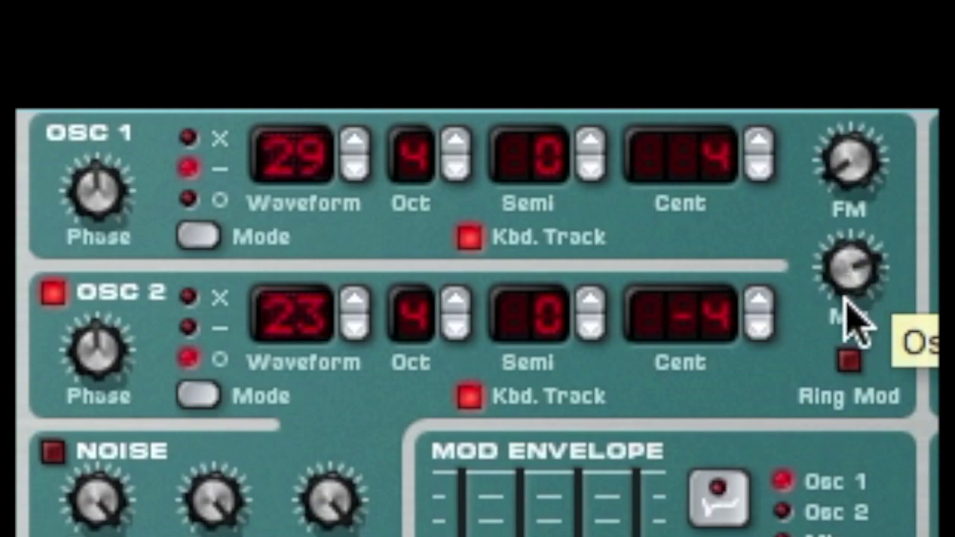
super+click(846, 298)
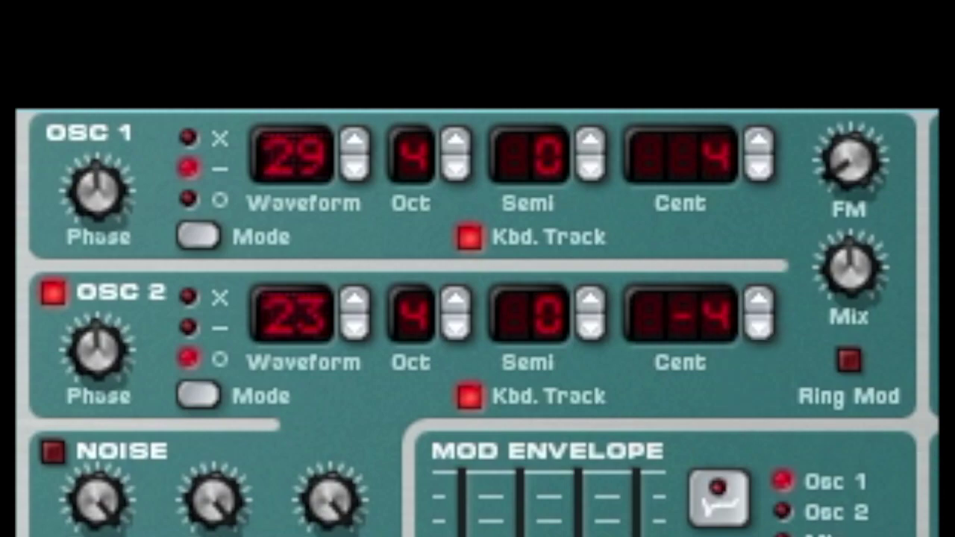
Turn on ring modulation for the two oscillators.
click(855, 366)
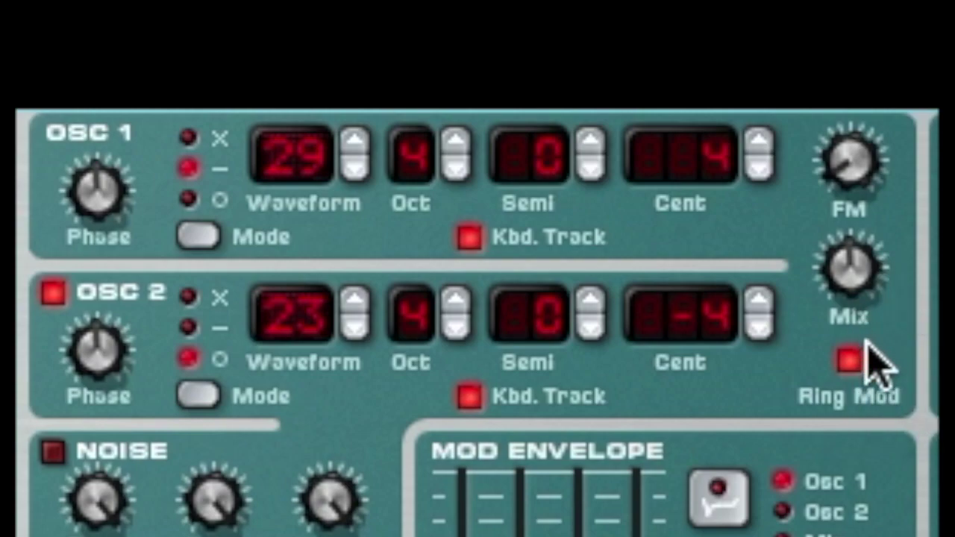
Turn off keyboard tracking for both oscillators, and turn it back on for Oscillator 2.
click(470, 239)
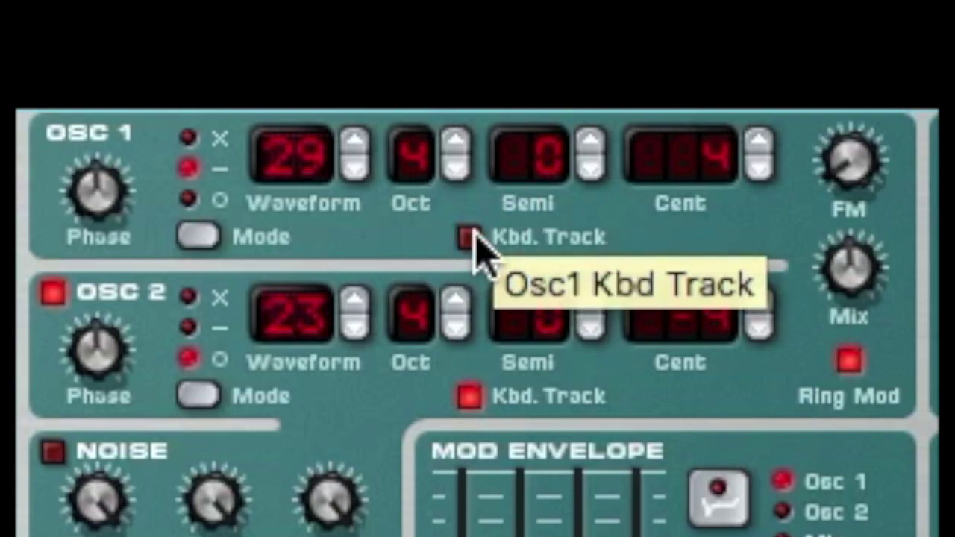
click(469, 397)
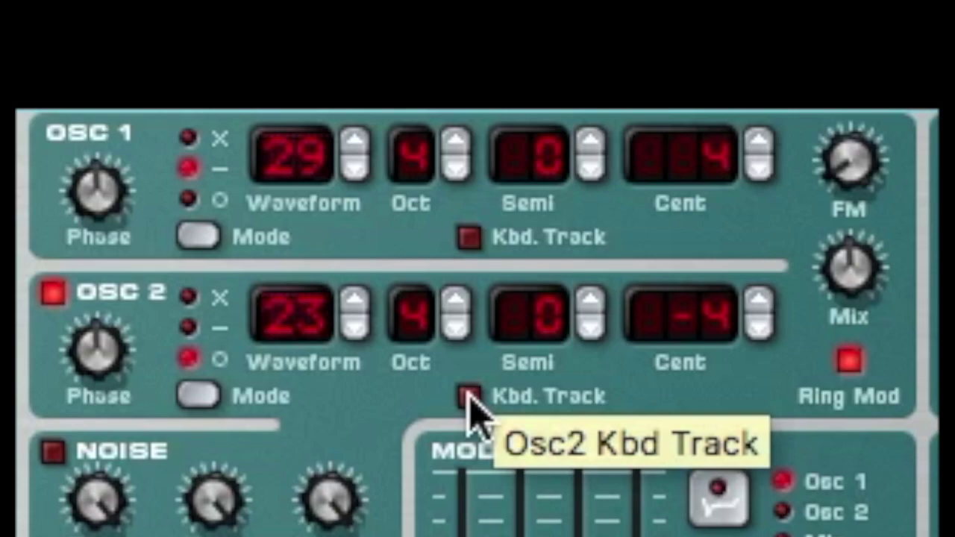
click(468, 397)
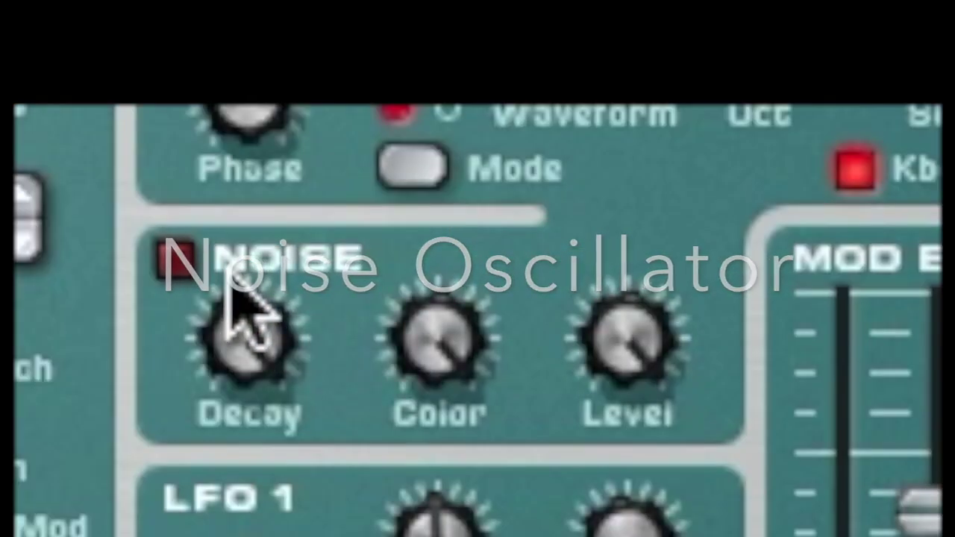
Turn on the noise oscillator and lower its decay to 0.
click(183, 261)
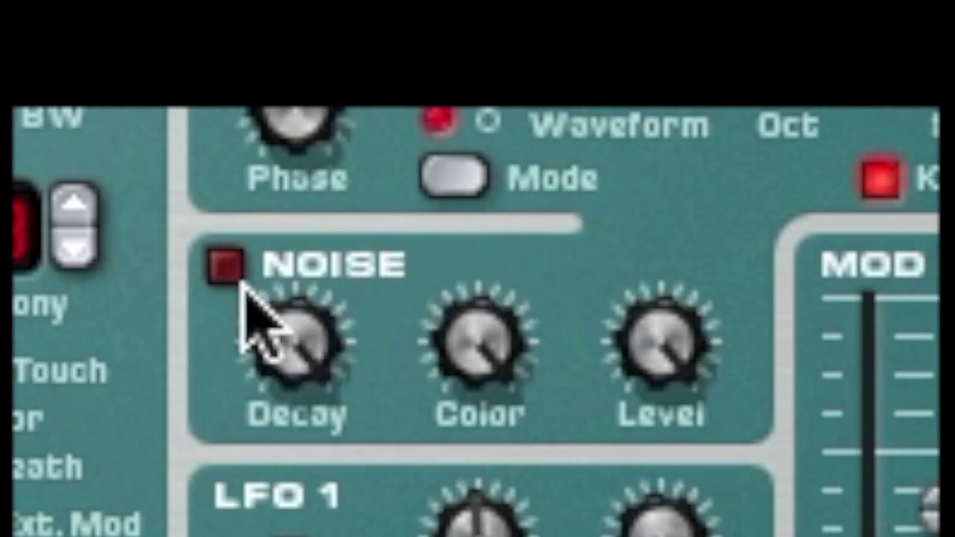
click(176, 259)
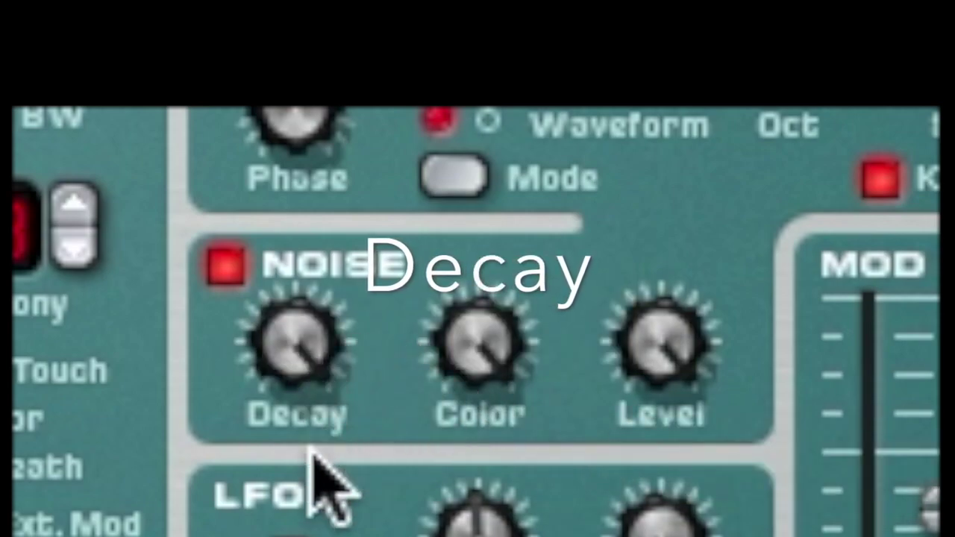
drag(311, 360, 294, 427)
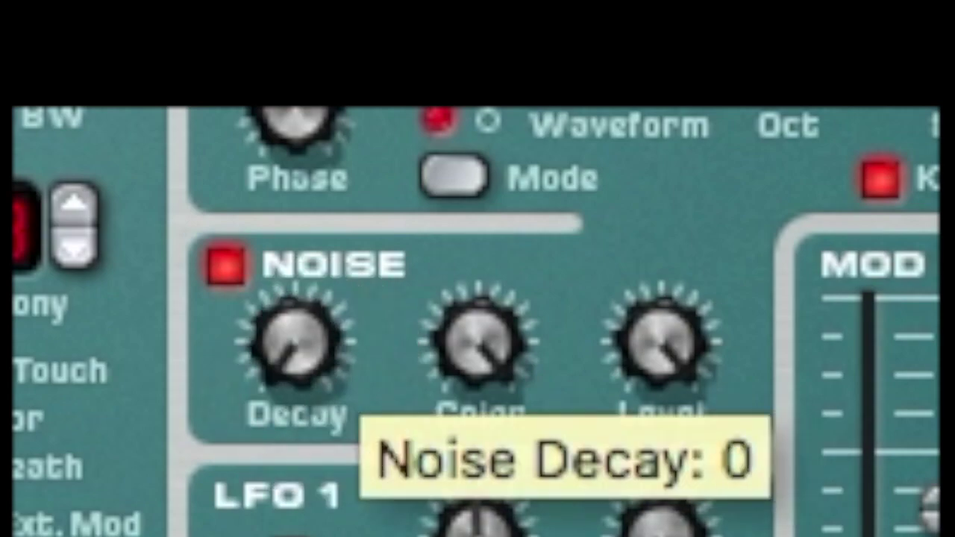
drag(294, 377, 291, 463)
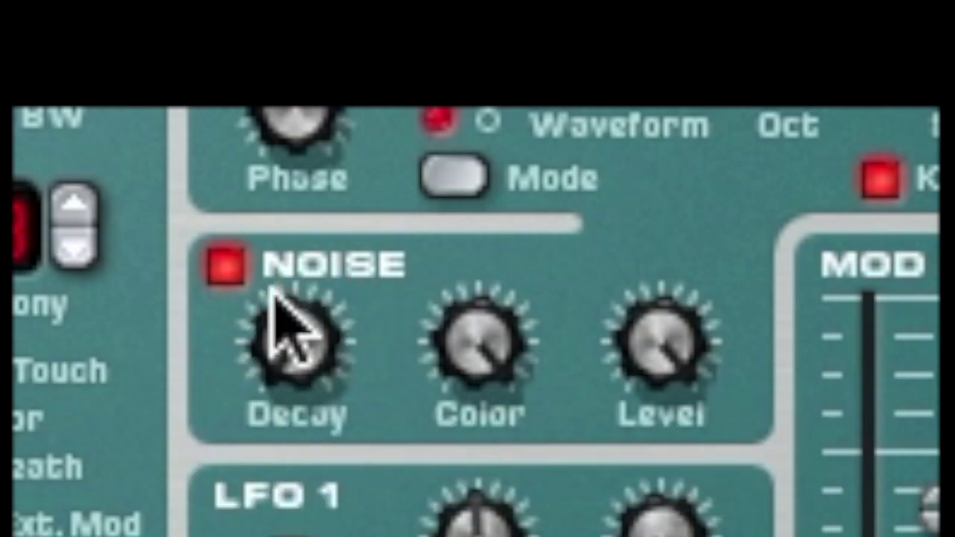
Raise the noise decay to 73, and continue up to the maximum of 127.
drag(315, 337, 285, 153)
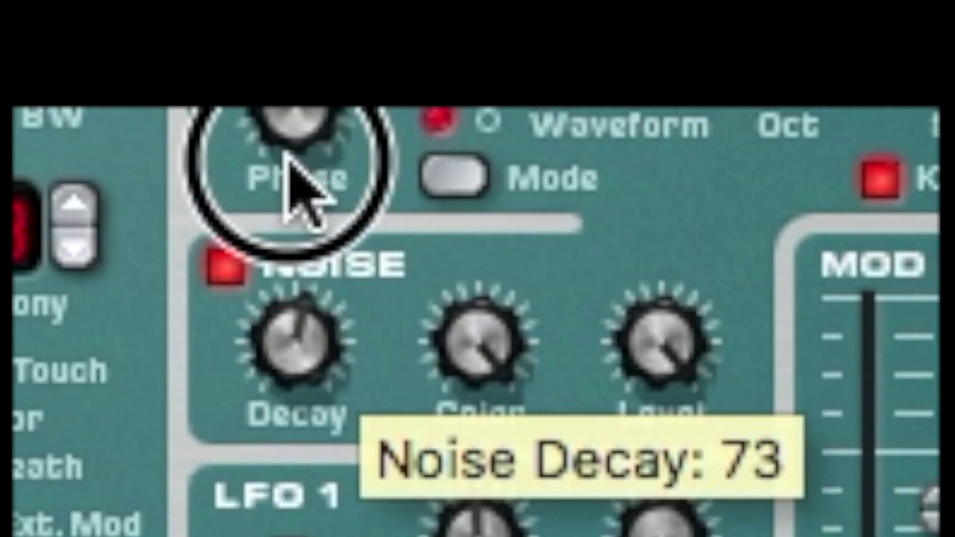
drag(287, 157, 301, 111)
drag(306, 303, 341, 117)
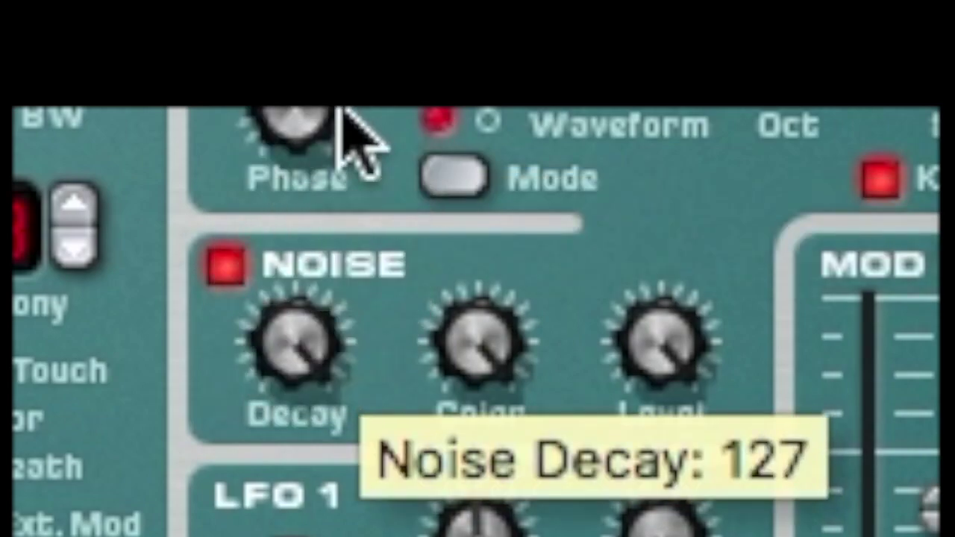
mouse_move(341, 118)
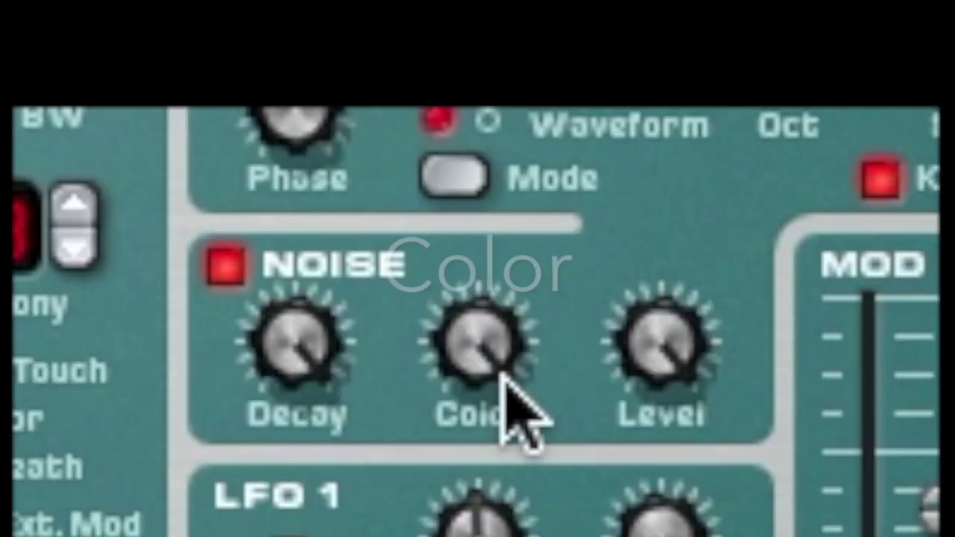
Set the noise color just above its midpoint and bring the noise level down to a low setting.
mouse_move(505, 379)
drag(504, 379, 522, 313)
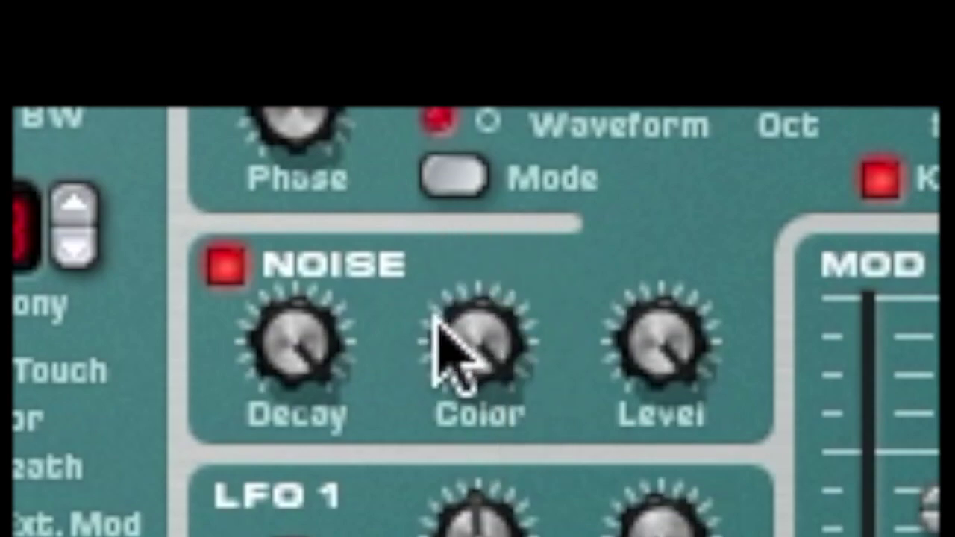
drag(512, 362, 538, 318)
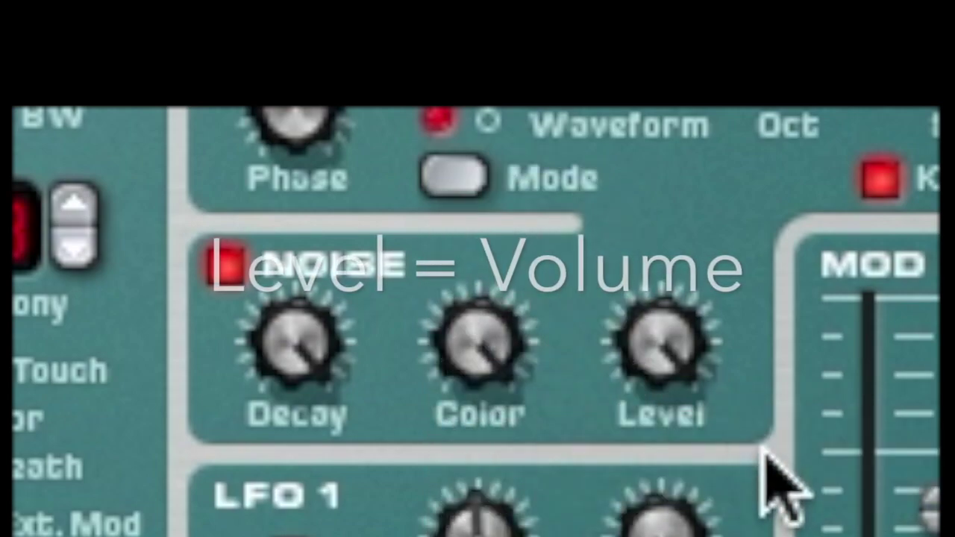
drag(661, 372, 661, 522)
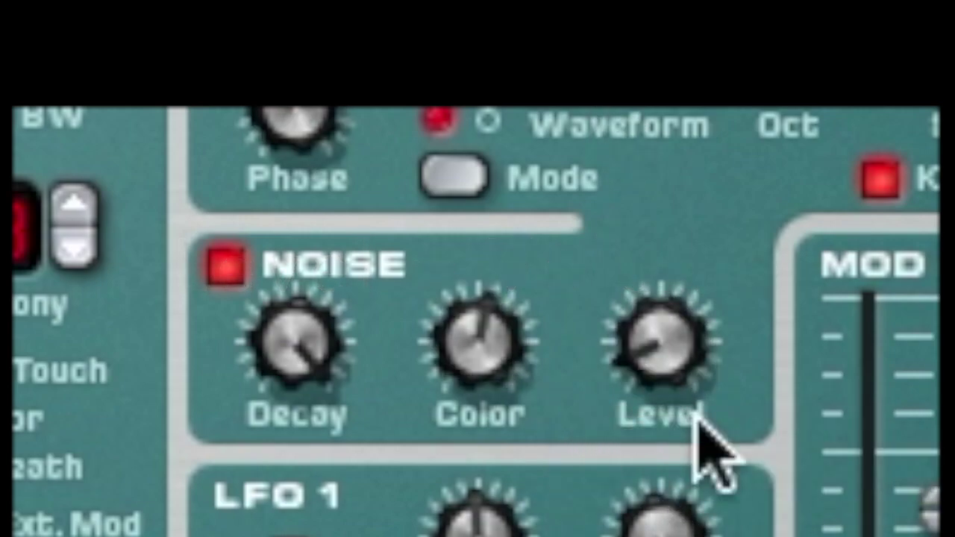